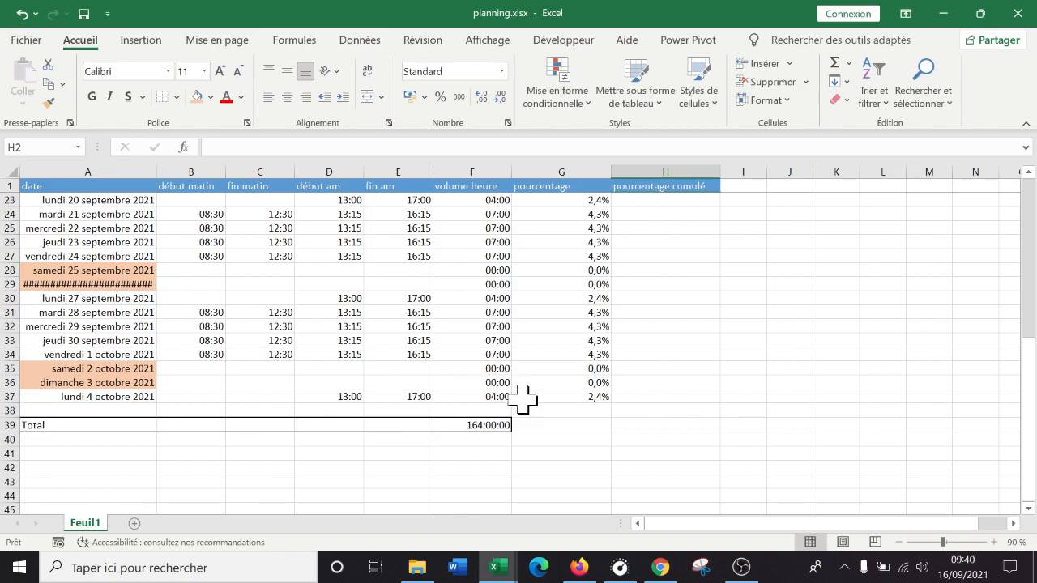
# Step: Examine the pourcentage formulas in G2 and G3 and the total hours in F39 that they reference
pyautogui.click(580, 200)
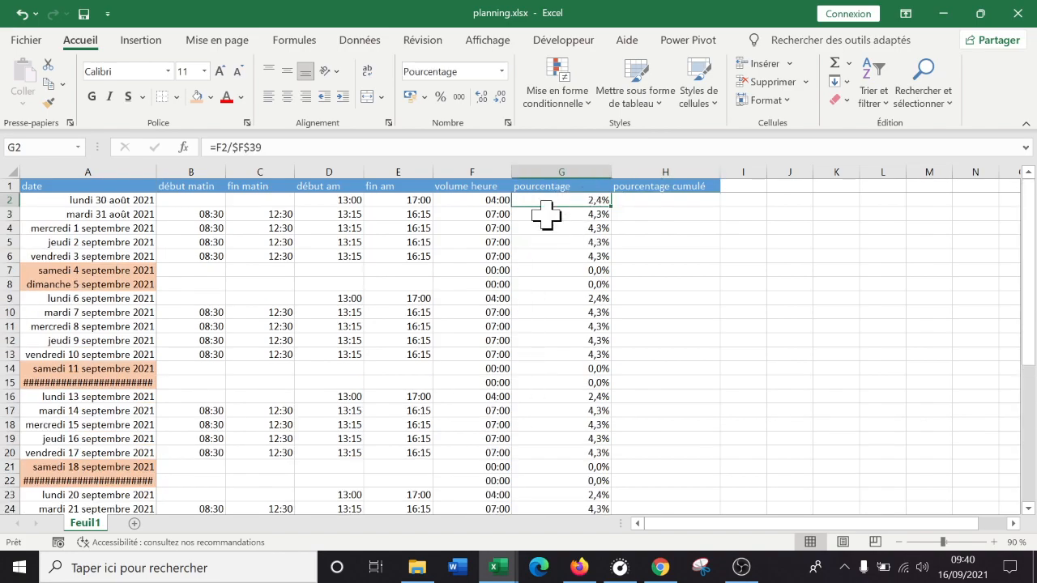
pyautogui.doubleClick(563, 205)
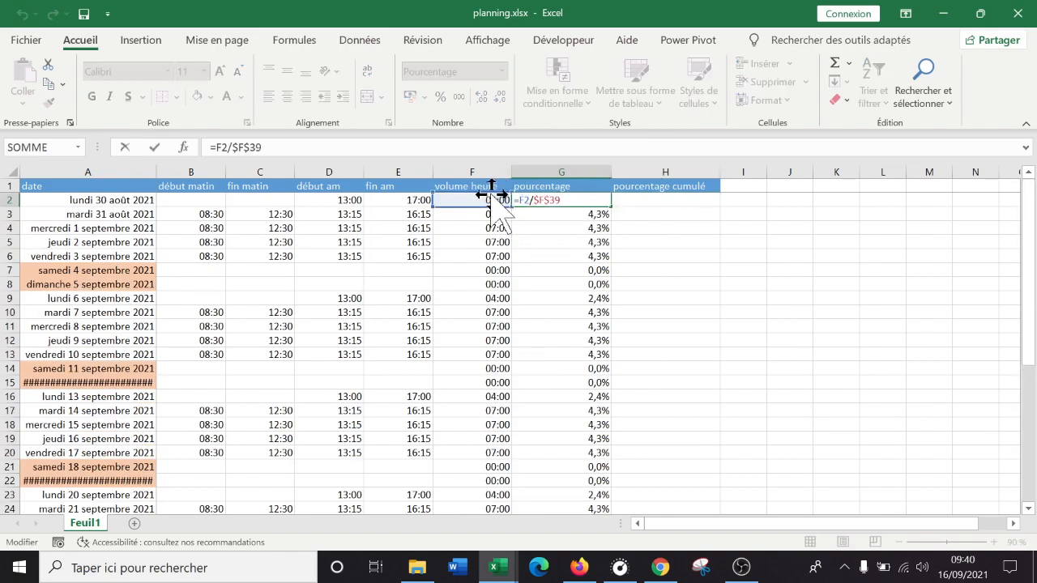
pyautogui.scroll(-8, 513, 211)
pyautogui.scroll(8, 518, 340)
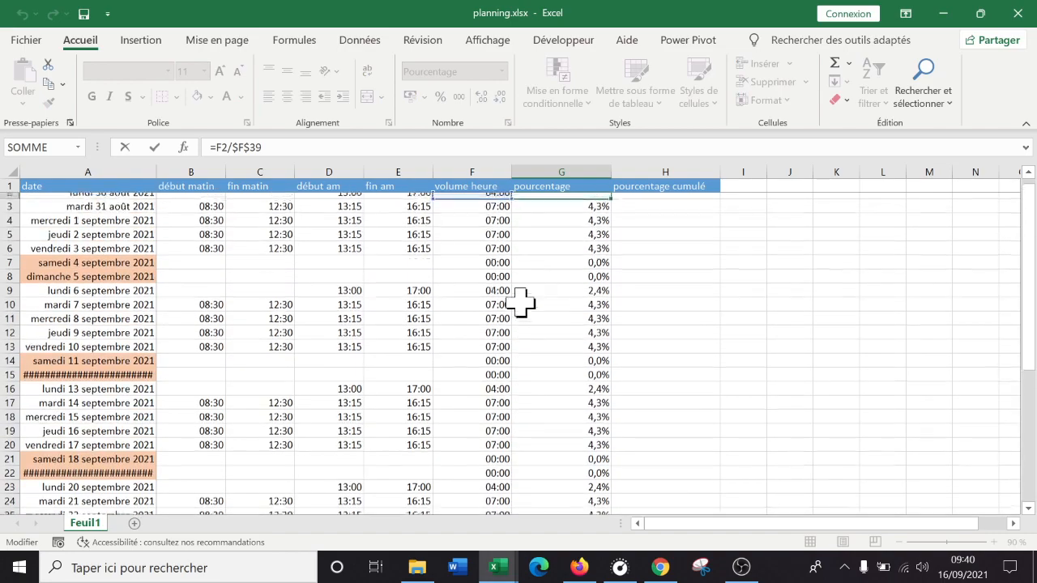
pyautogui.press('Return')
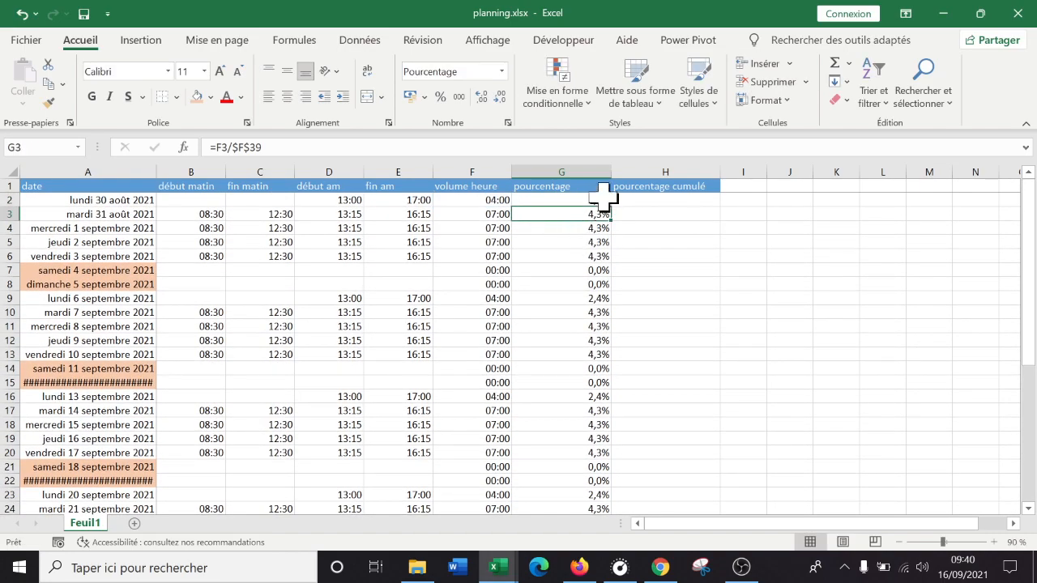
pyautogui.scroll(-8, 559, 214)
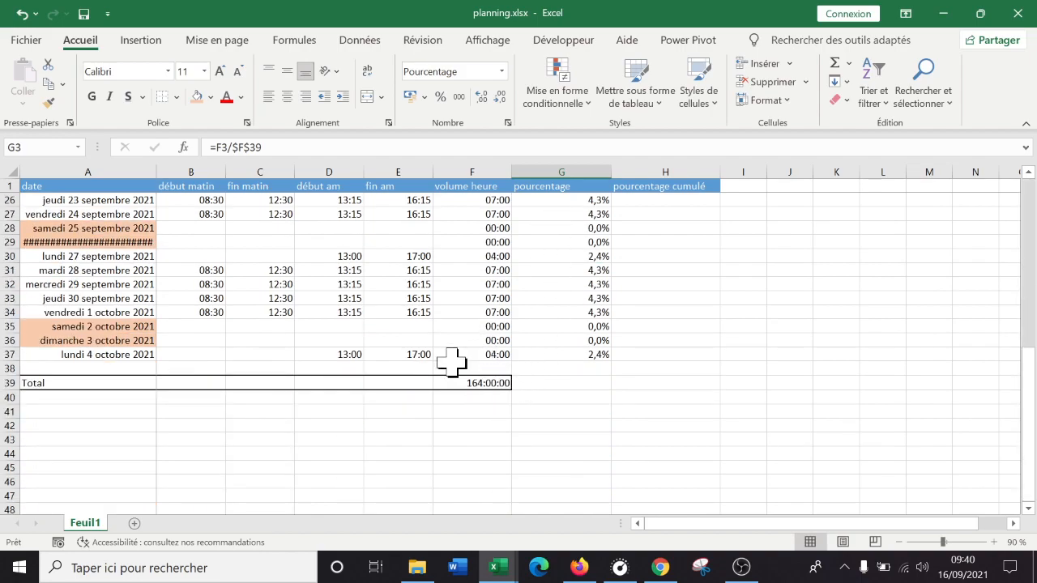
pyautogui.scroll(8, 556, 360)
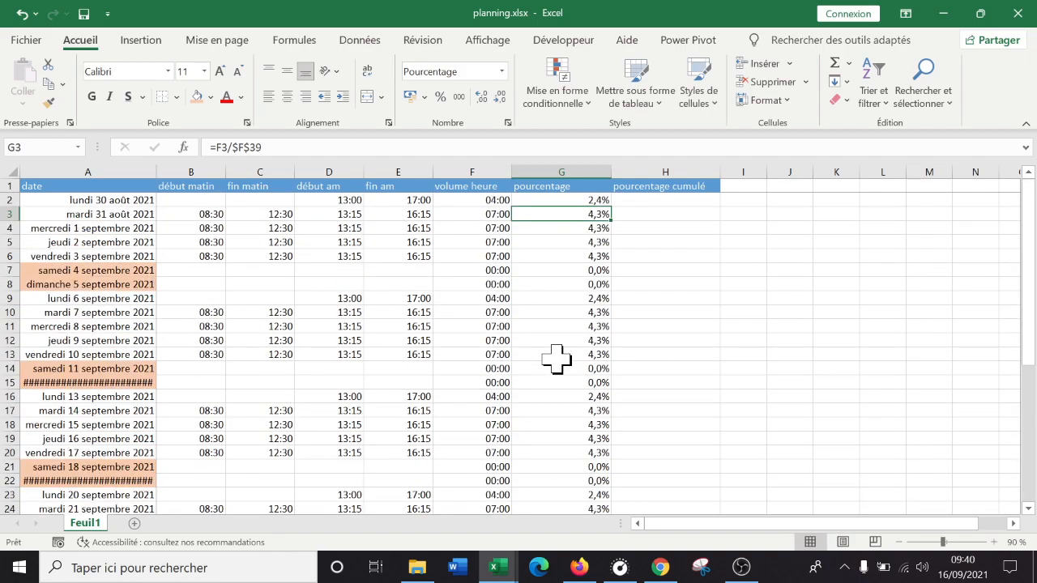
pyautogui.doubleClick(574, 217)
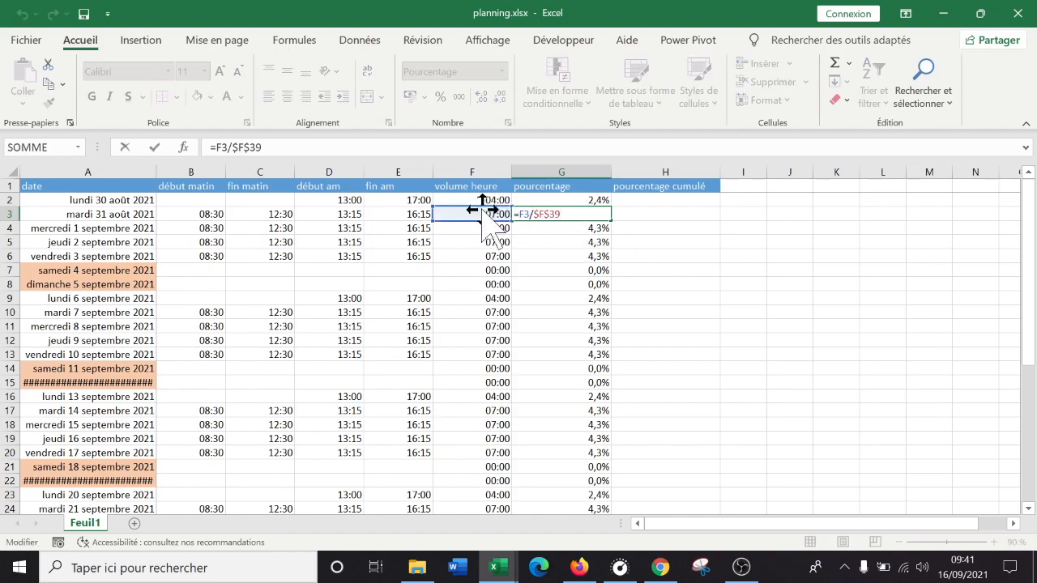
pyautogui.scroll(-7, 530, 230)
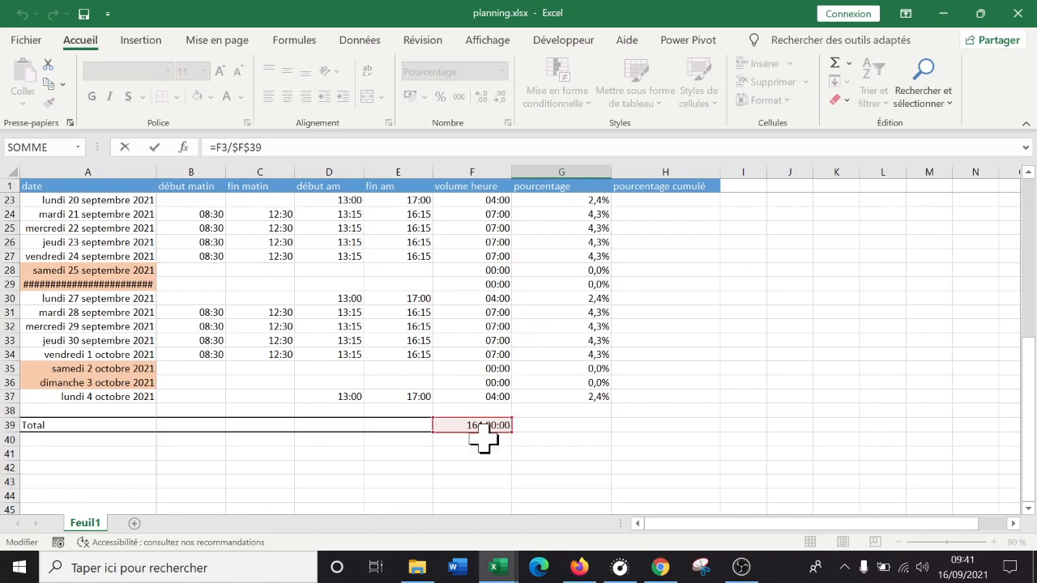
pyautogui.scroll(7, 519, 413)
pyautogui.scroll(-6, 569, 396)
pyautogui.scroll(6, 570, 396)
pyautogui.press('Return')
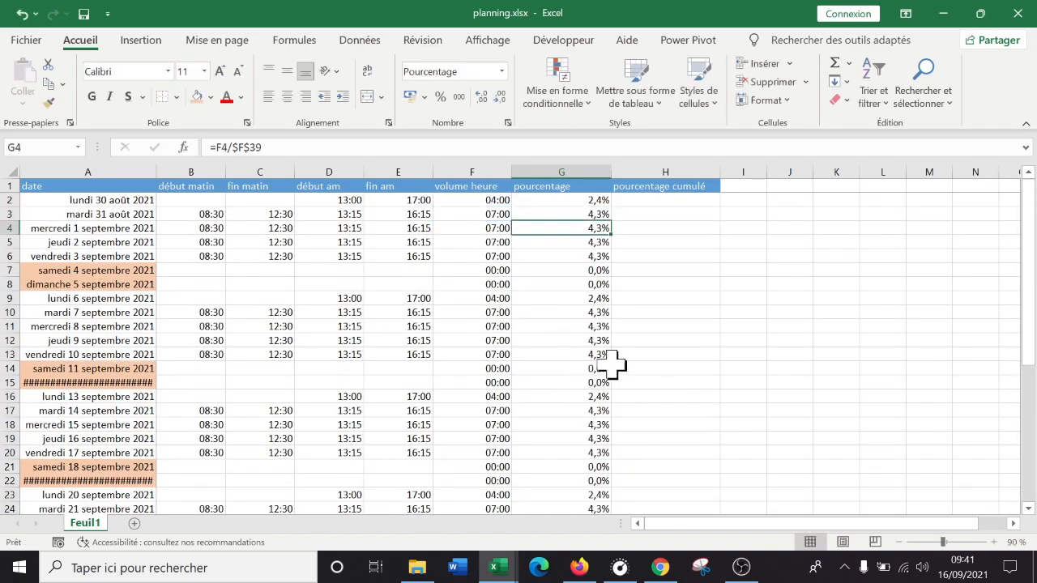
# Step: Start the pourcentage cumulé column by entering =G2 in cell H2
pyautogui.click(993, 542)
pyautogui.click(993, 542)
pyautogui.click(994, 541)
pyautogui.click(993, 542)
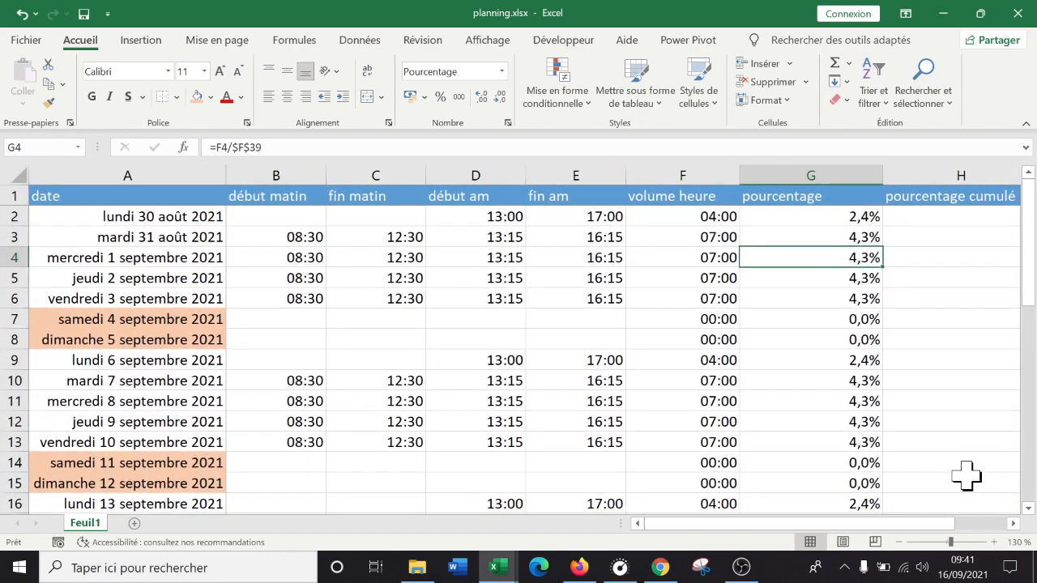
pyautogui.click(1012, 523)
pyautogui.click(1012, 523)
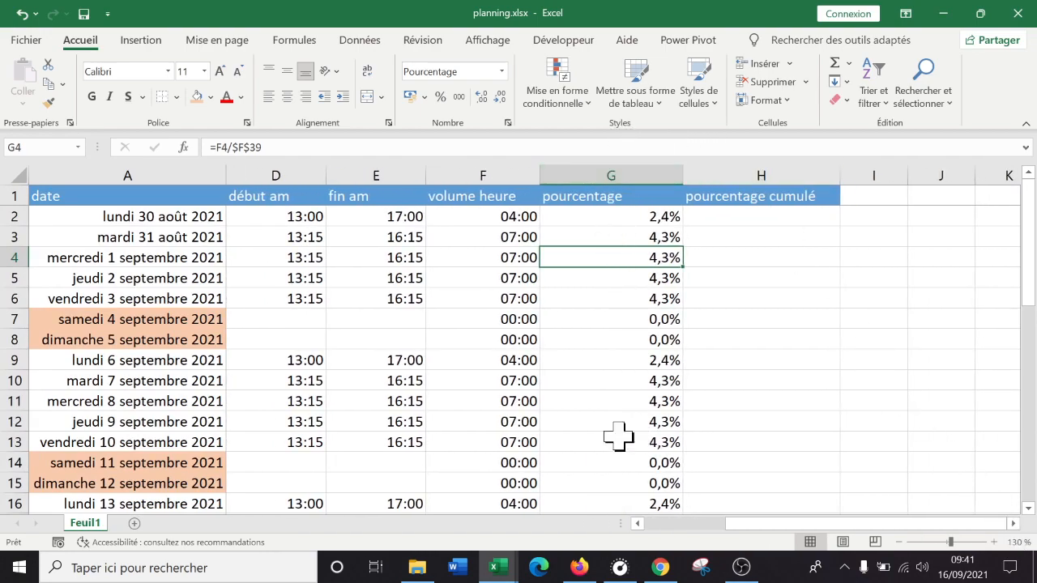
pyautogui.click(11, 419)
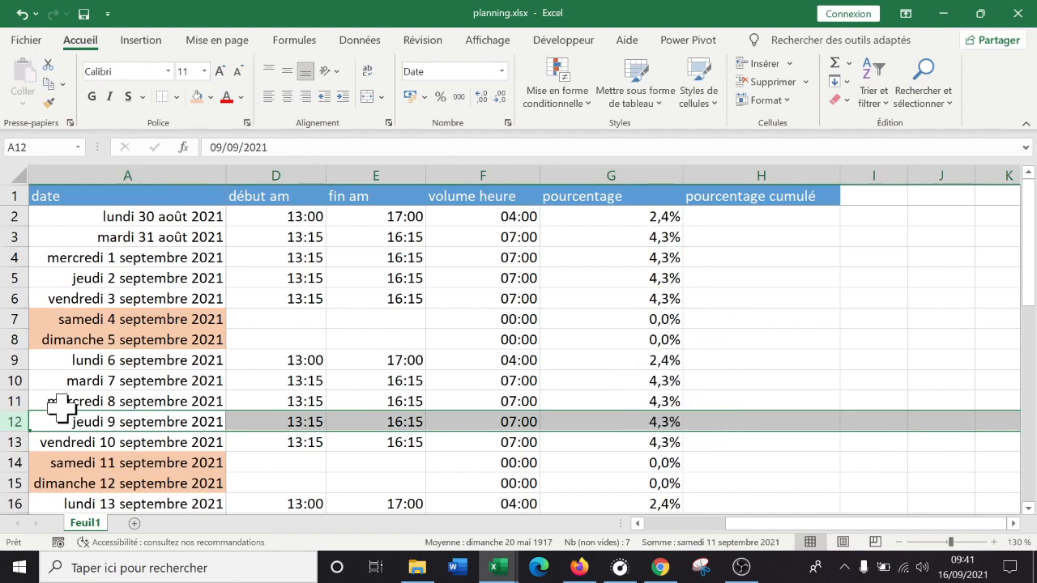
pyautogui.click(782, 225)
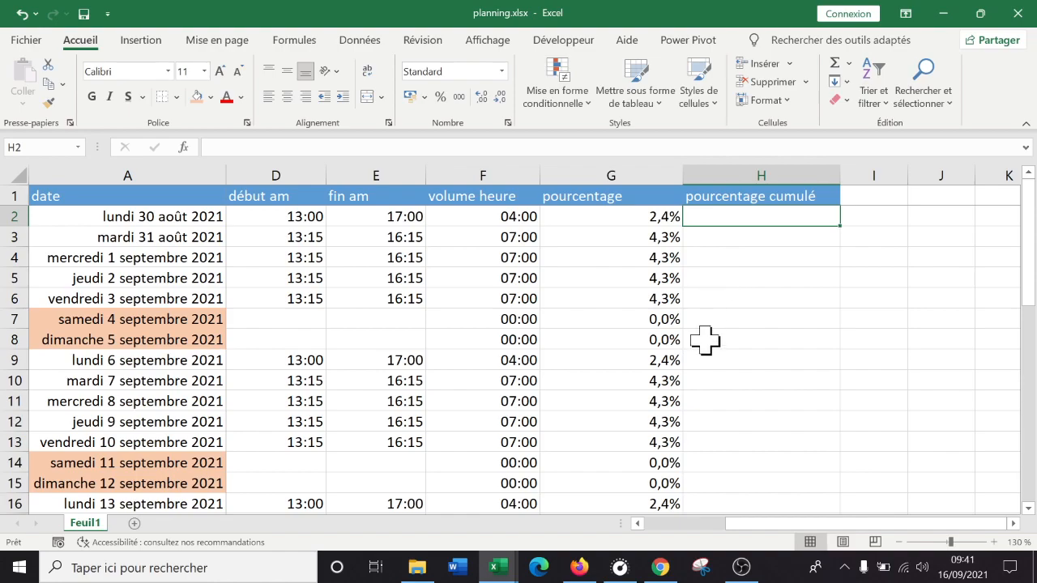
pyautogui.write('=')
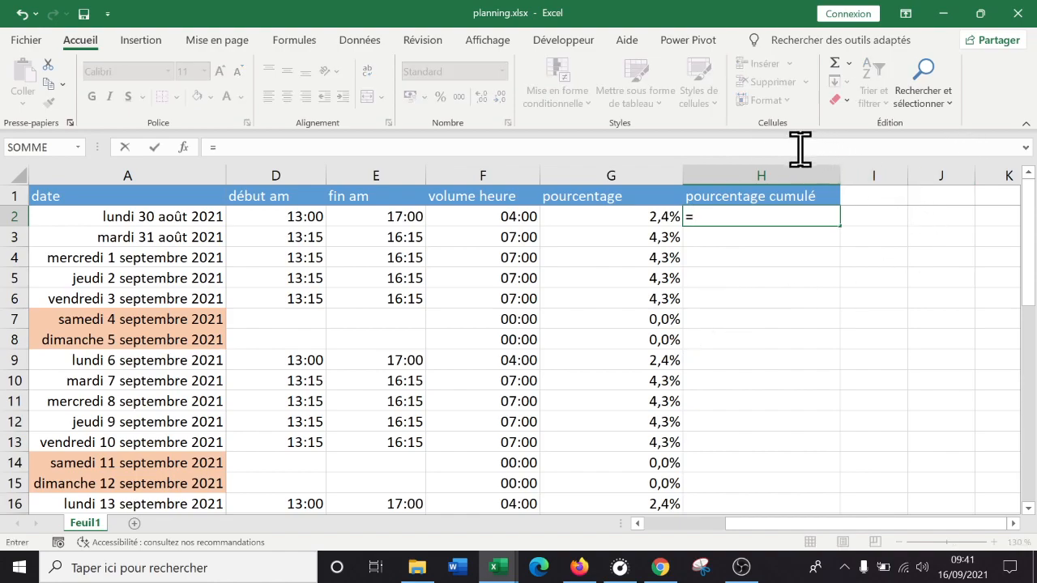
pyautogui.click(634, 217)
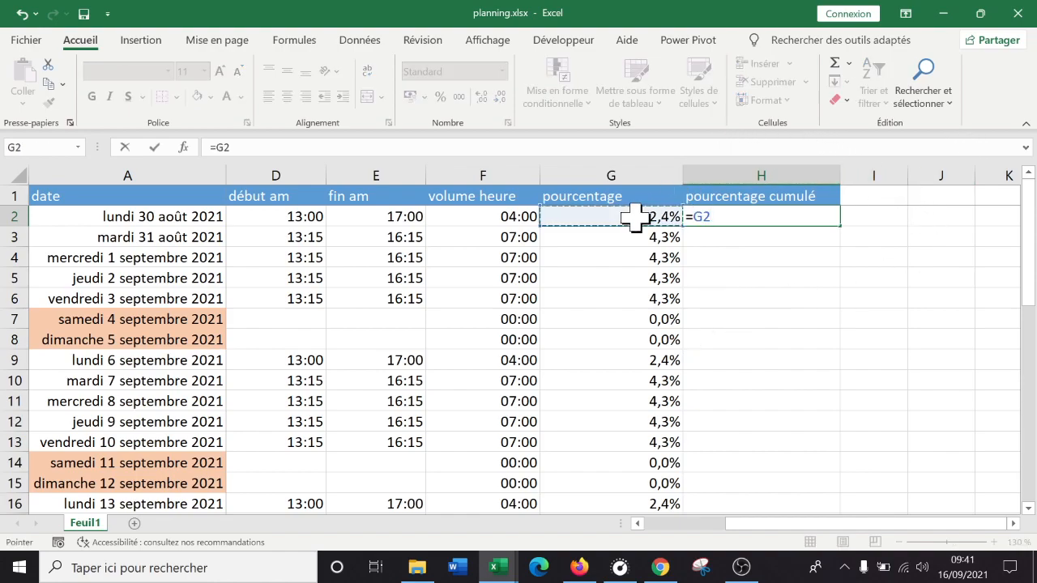
pyautogui.press('Return')
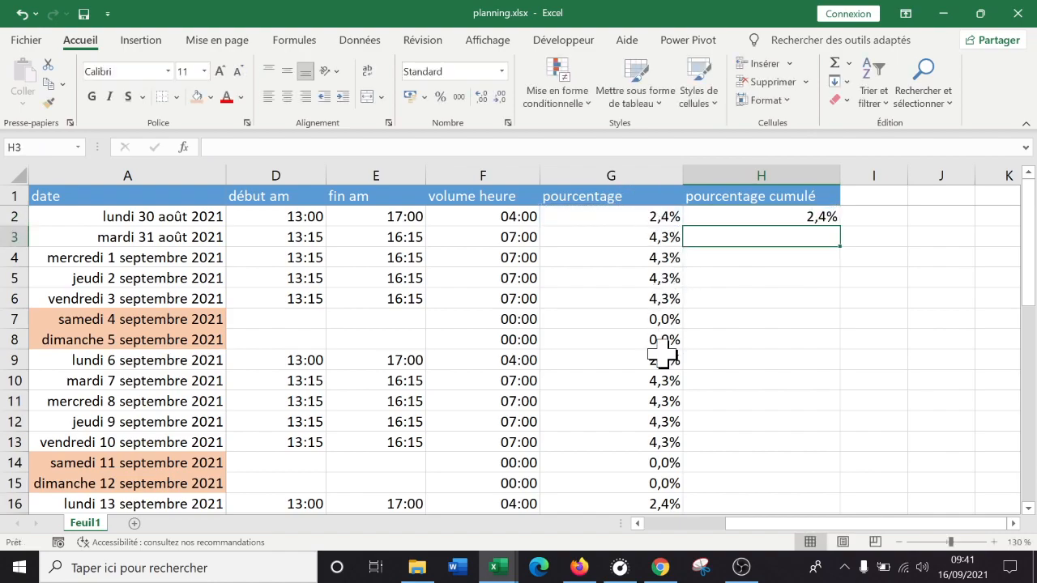
# Step: Enter =H2+G3 in cell H3 to add the day's percentage to the previous cumulative value
pyautogui.write('=')
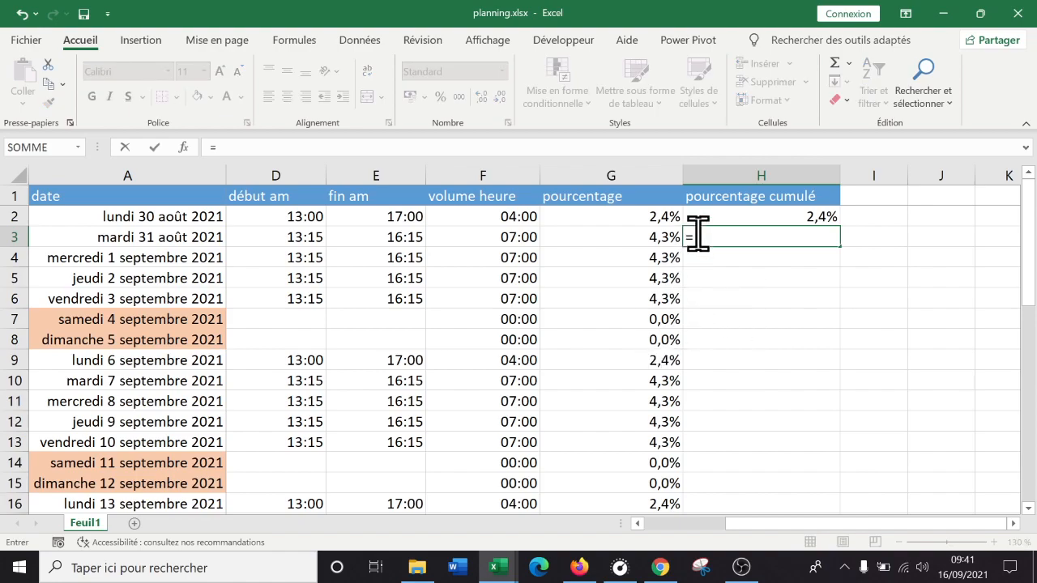
pyautogui.click(730, 214)
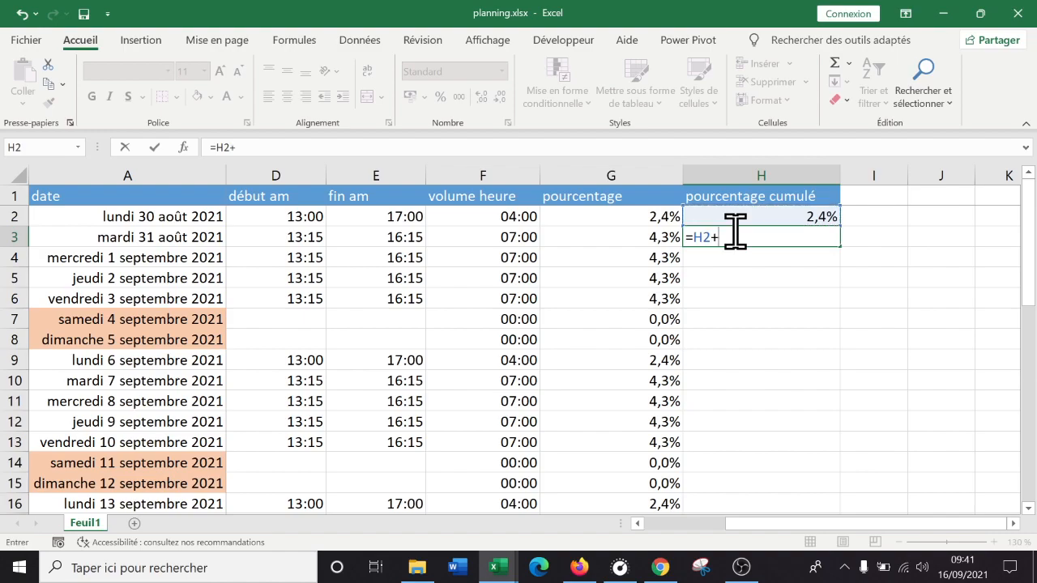
pyautogui.click(644, 236)
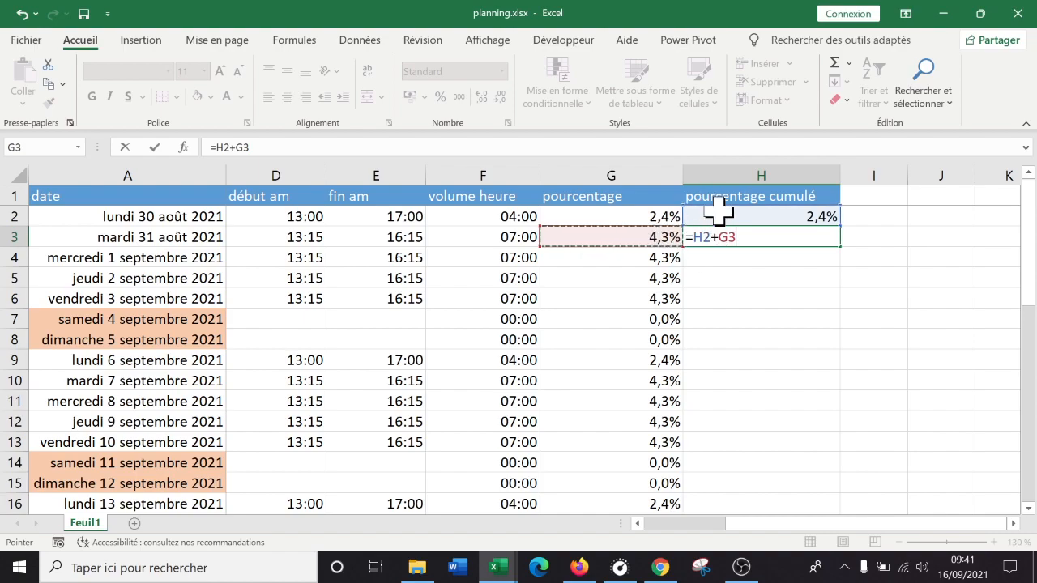
pyautogui.press('Return')
# Step: Copy the cumulative formula from H3 down through H37, the row for lundi 4 octobre 2021
pyautogui.click(766, 238)
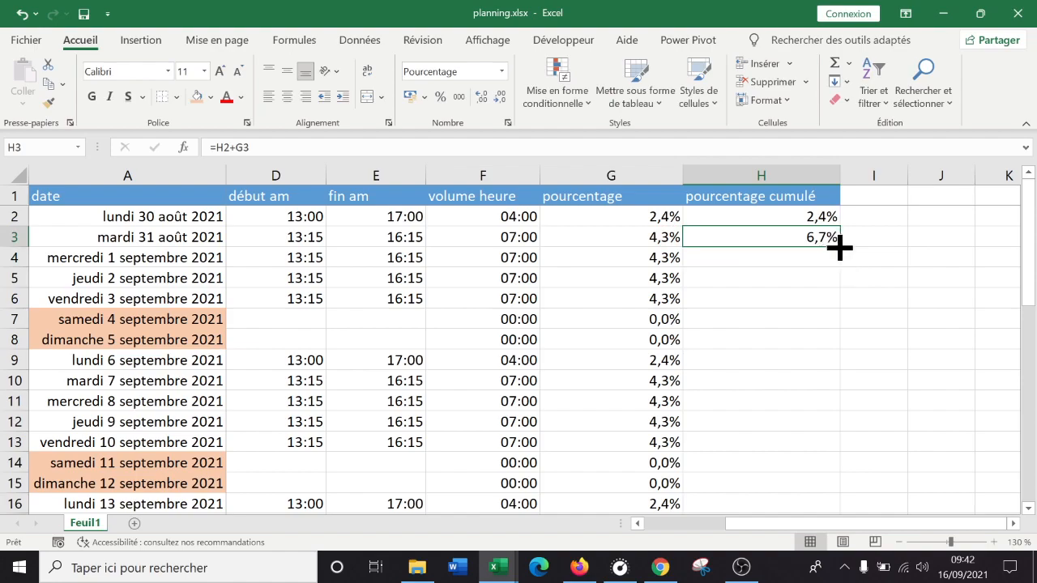
pyautogui.moveTo(838, 248); pyautogui.dragTo(837, 284)
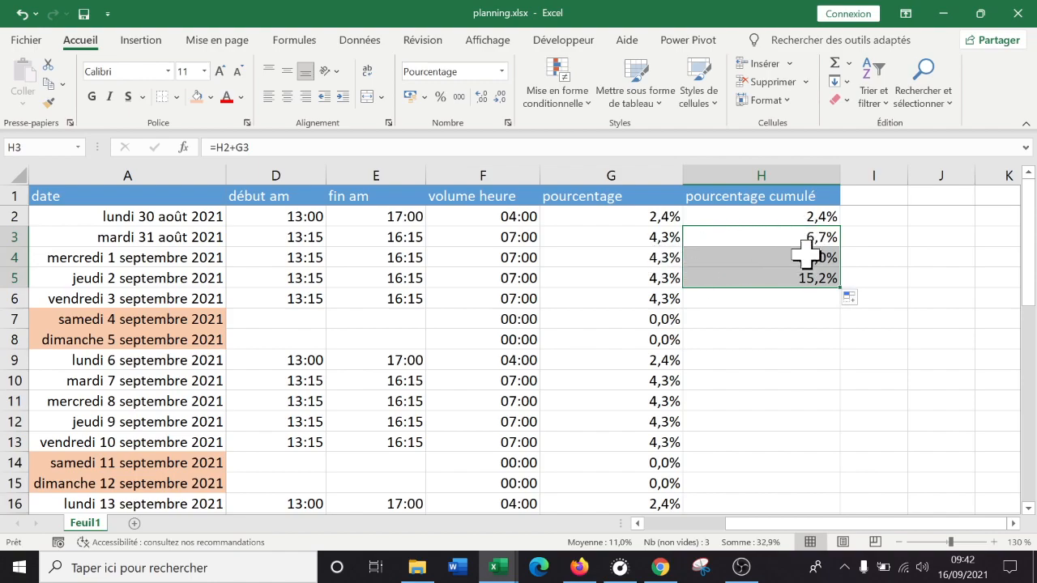
pyautogui.moveTo(840, 287); pyautogui.dragTo(810, 492)
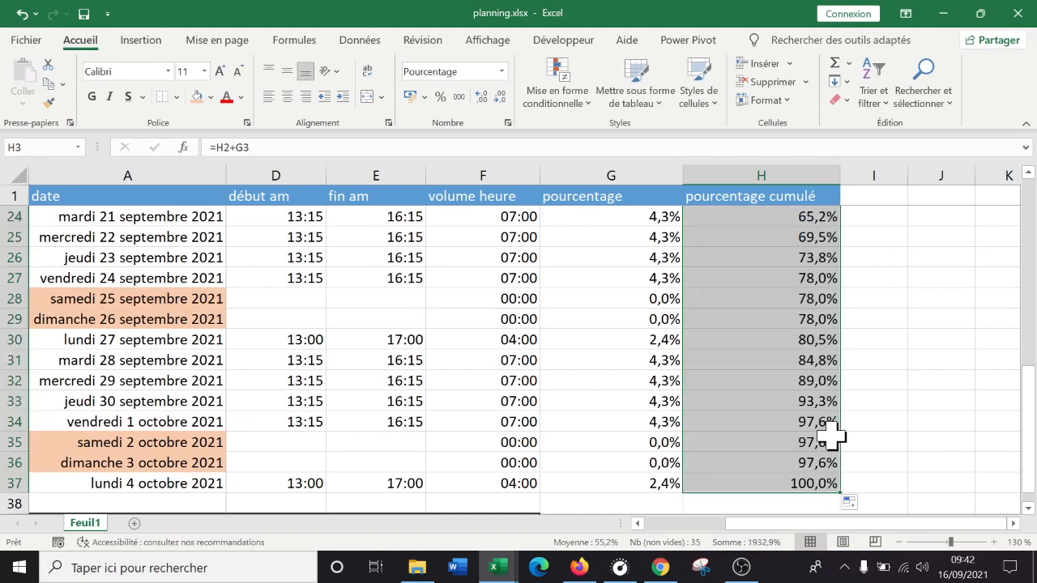
# Step: Review the cumulative percentages down column H, including the row for jeudi 16 septembre 2021
pyautogui.scroll(7, 831, 437)
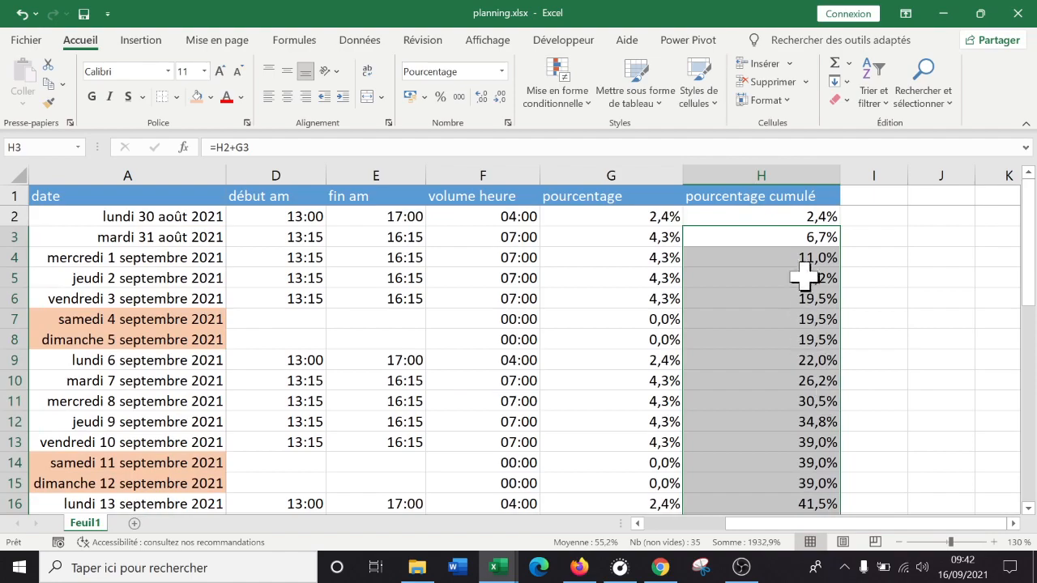
pyautogui.click(802, 217)
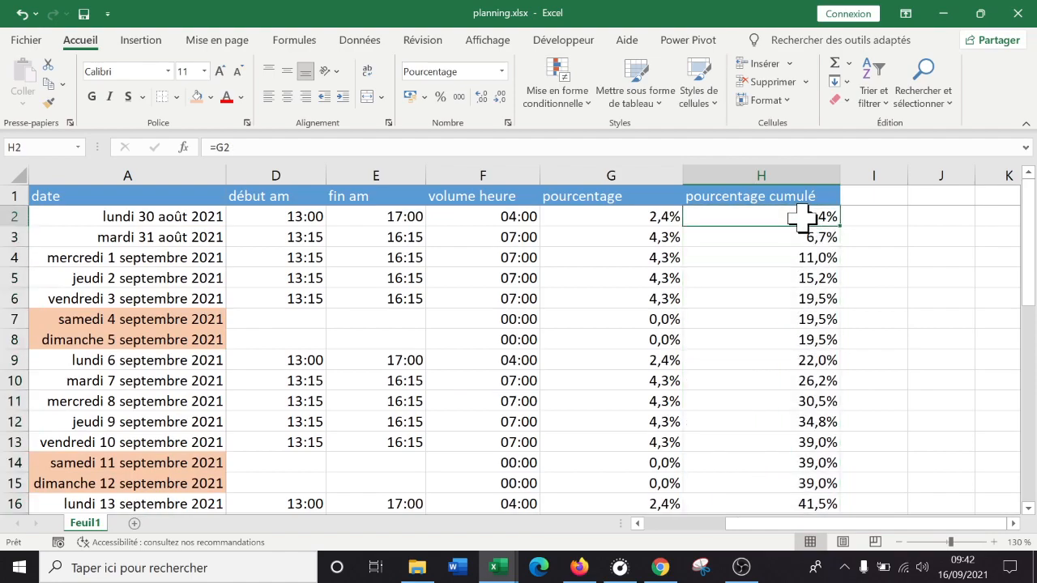
pyautogui.scroll(-11, 782, 301)
pyautogui.scroll(4, 780, 311)
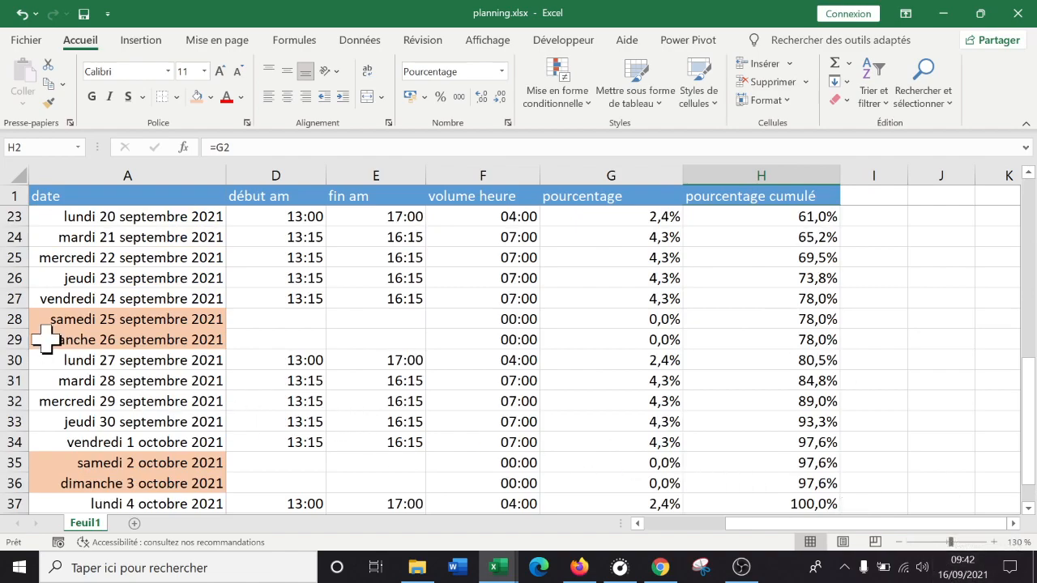
pyautogui.scroll(5, 46, 336)
pyautogui.scroll(-1, 38, 346)
pyautogui.click(8, 380)
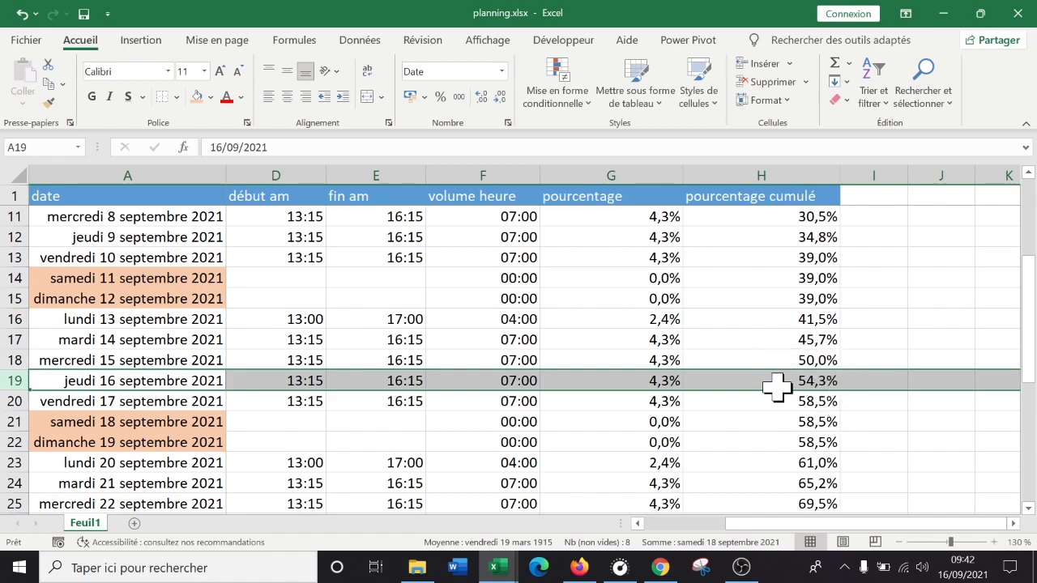
pyautogui.scroll(3, 833, 410)
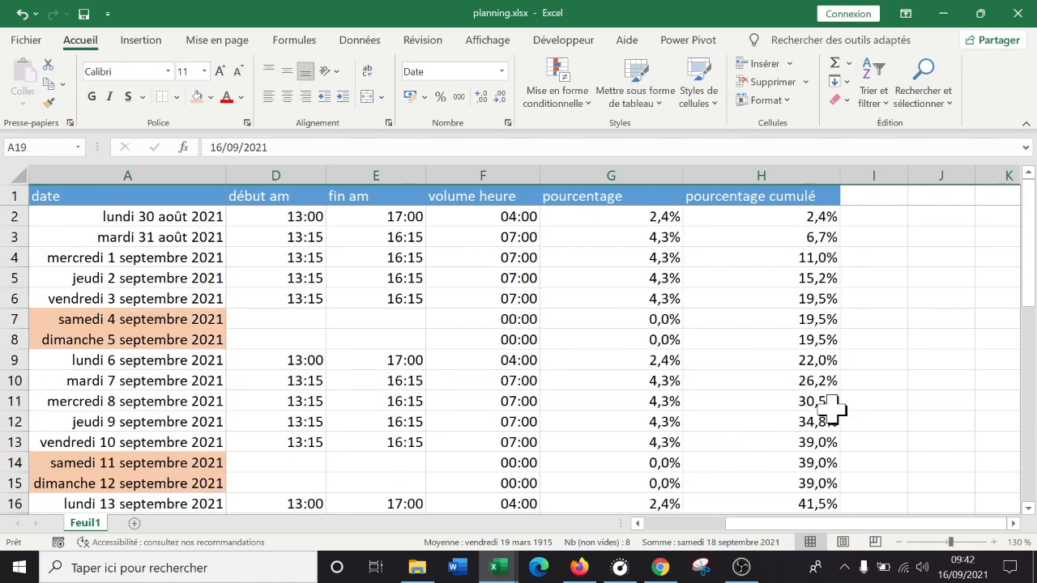
# Step: Examine the cumulative percentage formulas in H2 and H3 and the cells they reference
pyautogui.click(807, 213)
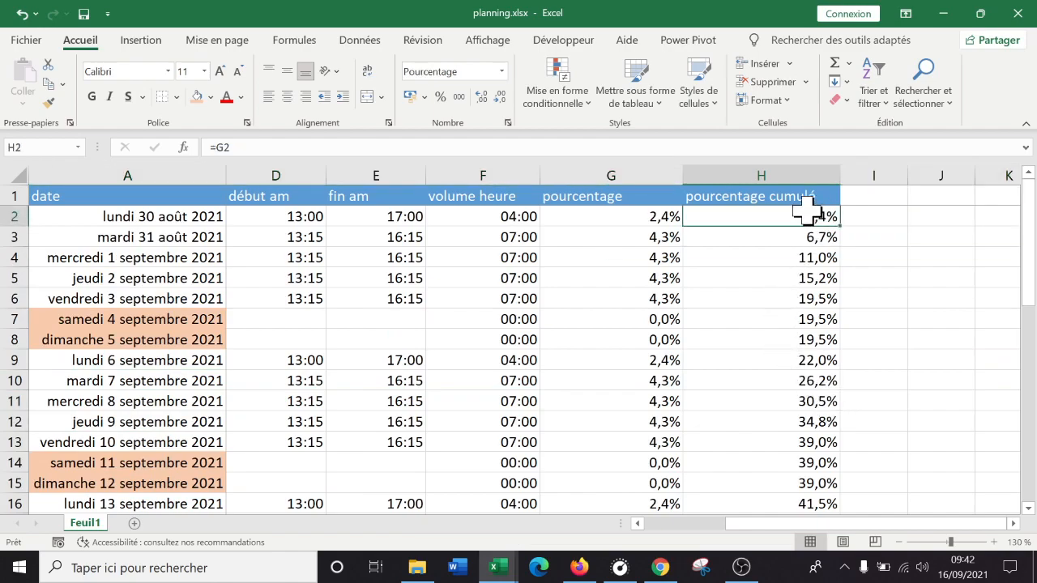
pyautogui.doubleClick(804, 215)
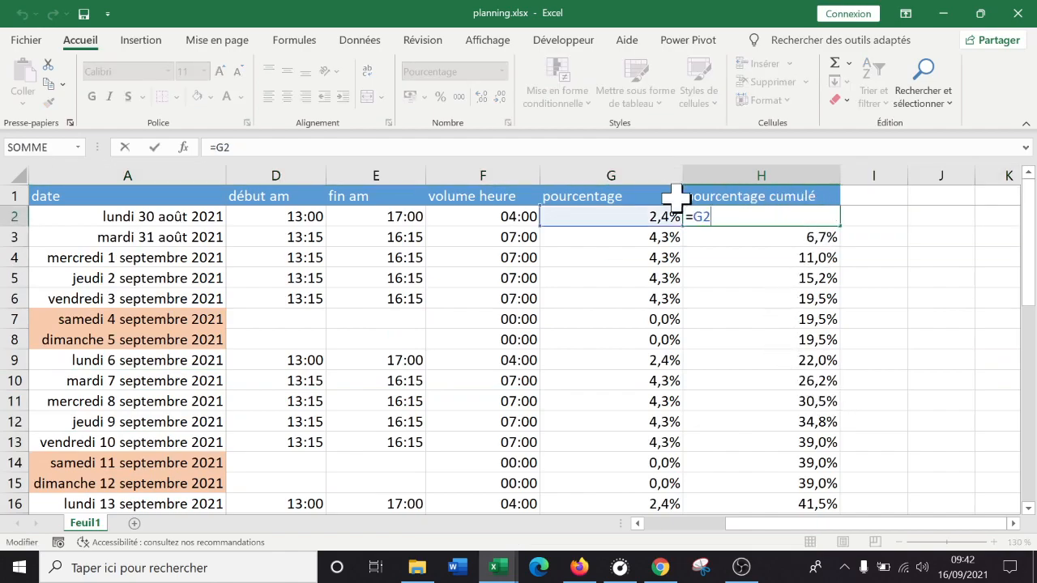
pyautogui.doubleClick(780, 232)
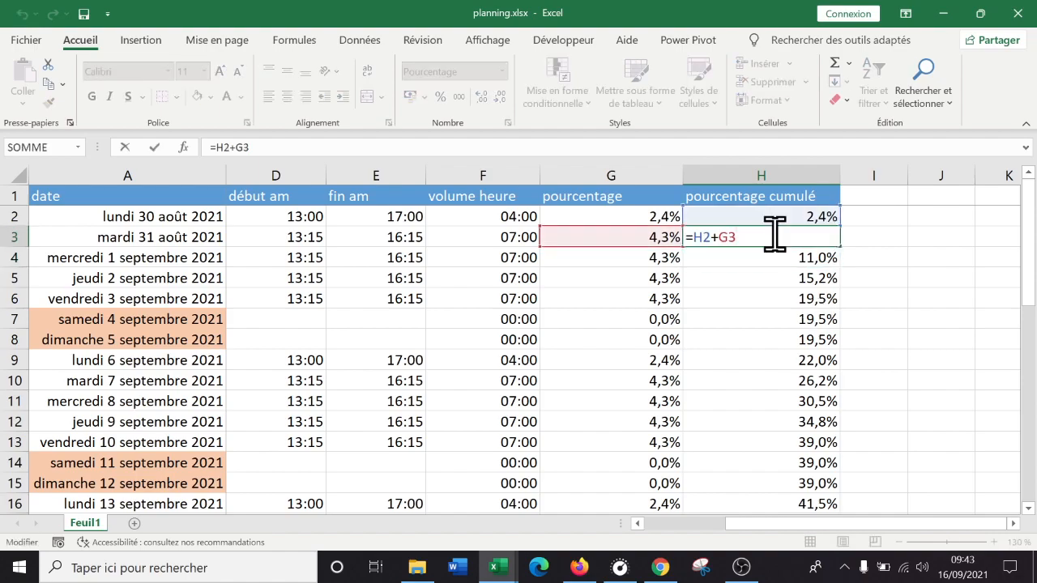
pyautogui.click(738, 569)
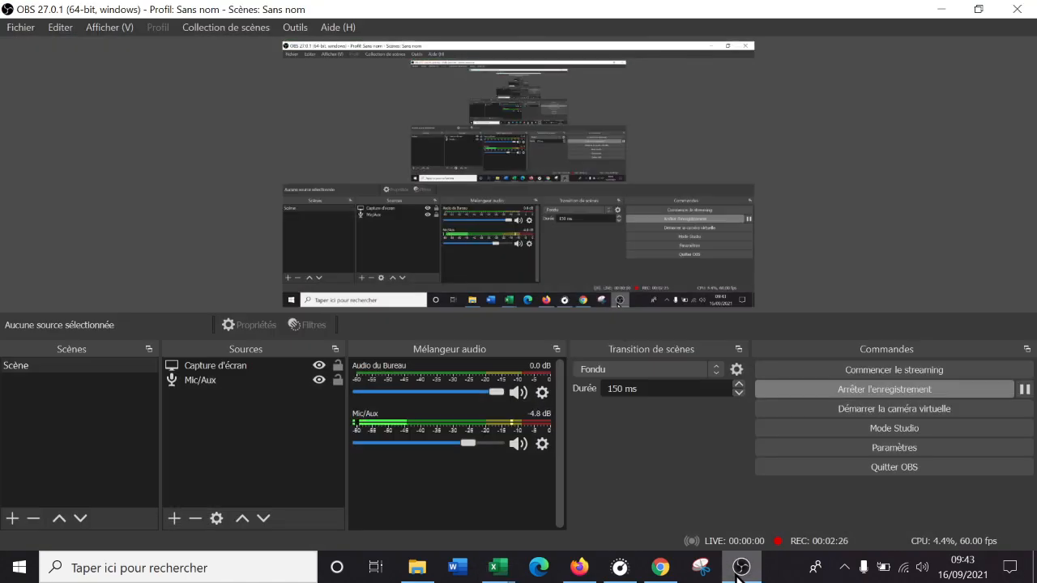
pyautogui.click(738, 569)
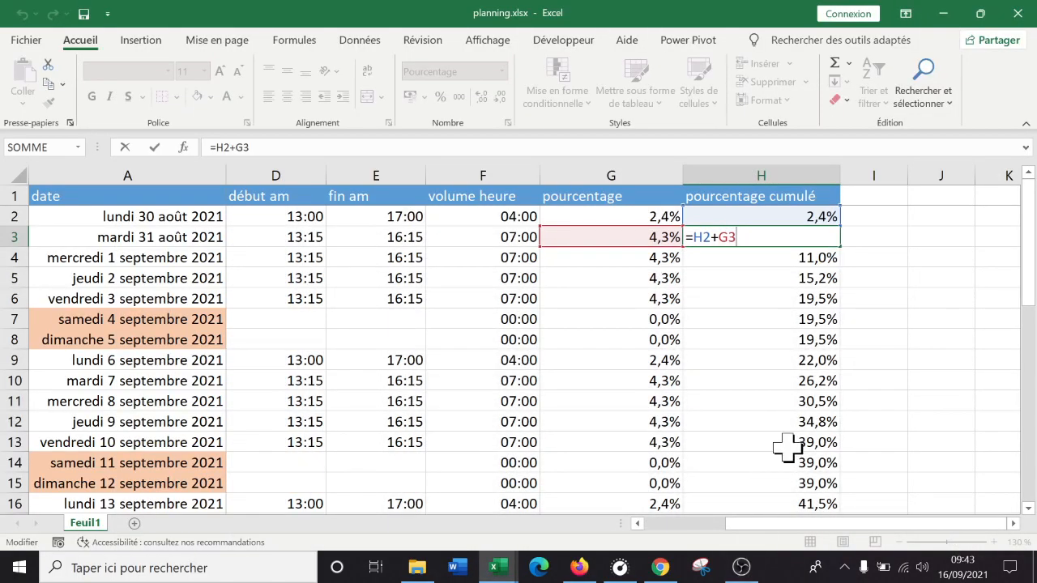
pyautogui.press('Return')
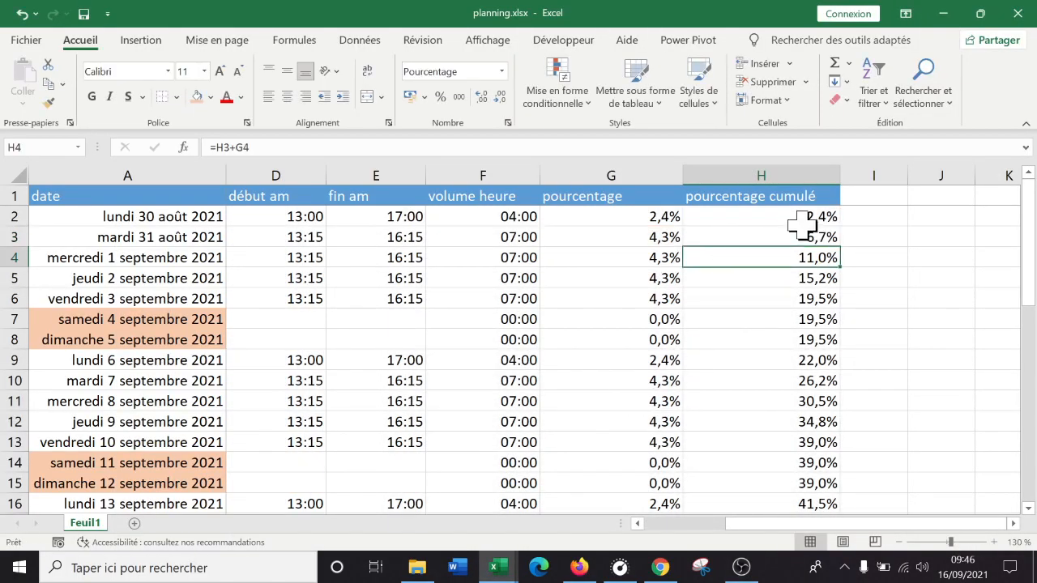
pyautogui.click(801, 216)
pyautogui.doubleClick(797, 235)
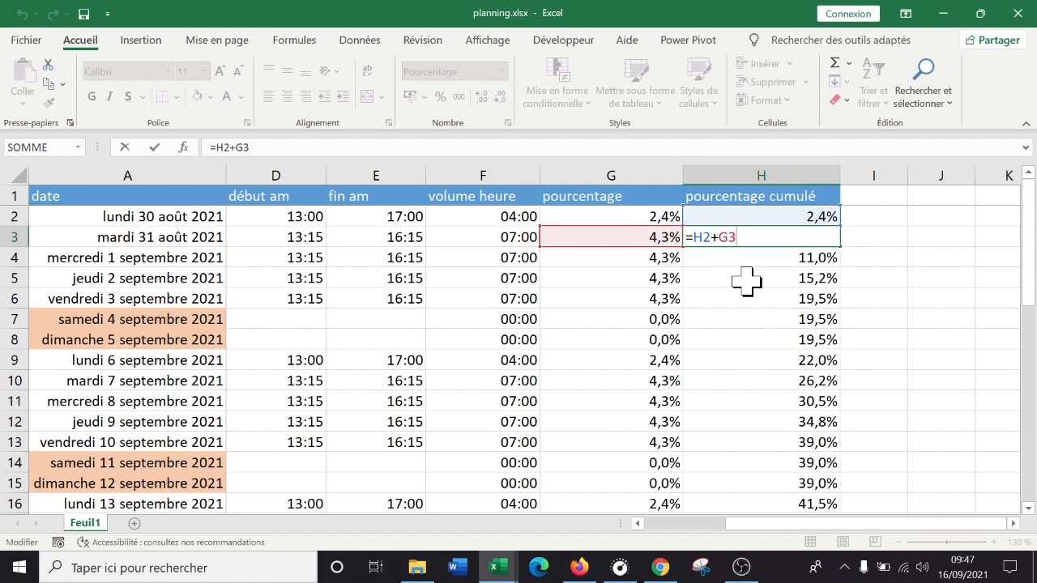
pyautogui.press('Return')
pyautogui.click(887, 195)
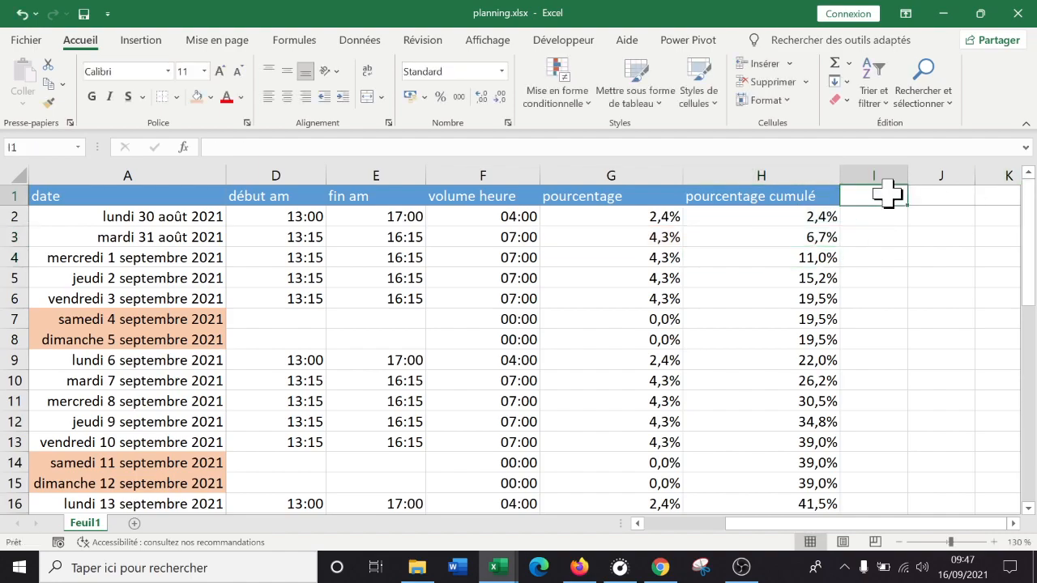
# Step: Widen column I and enter the header "pourcentage cumulé" in cell I1
pyautogui.moveTo(908, 174); pyautogui.dragTo(991, 175)
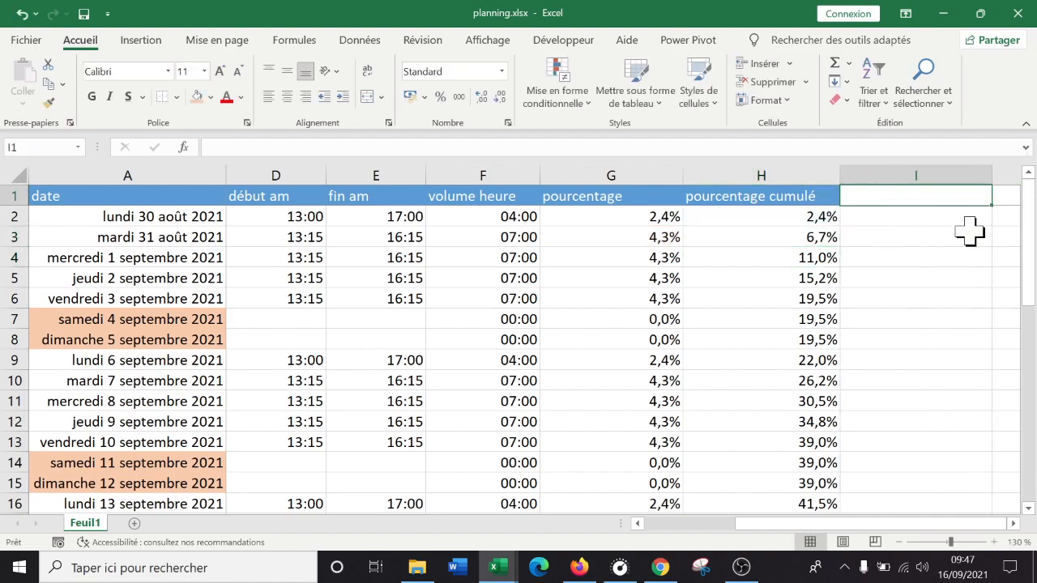
pyautogui.write('pourcentage')
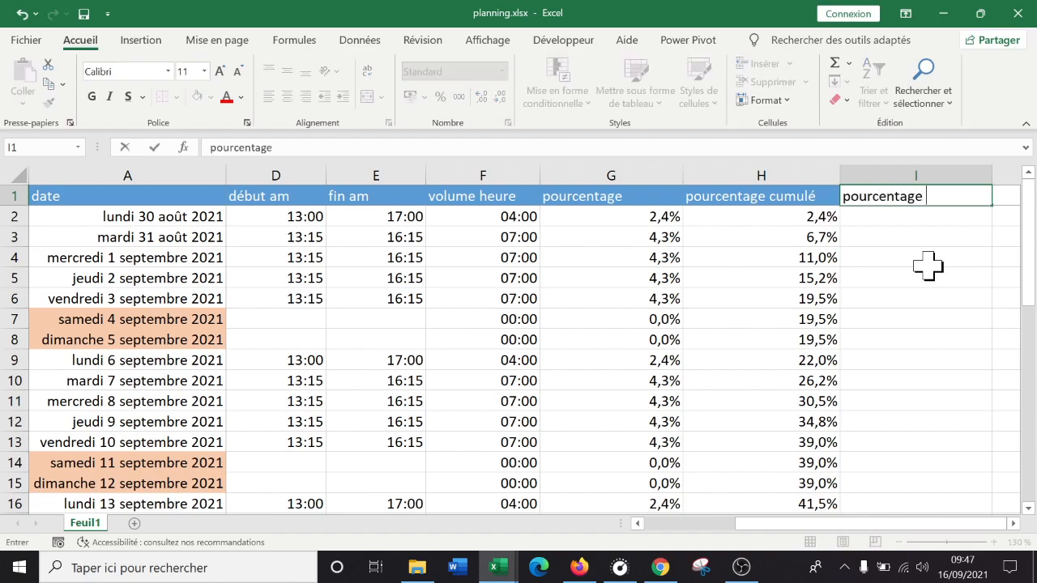
pyautogui.write(' cumulé')
pyautogui.press('Return')
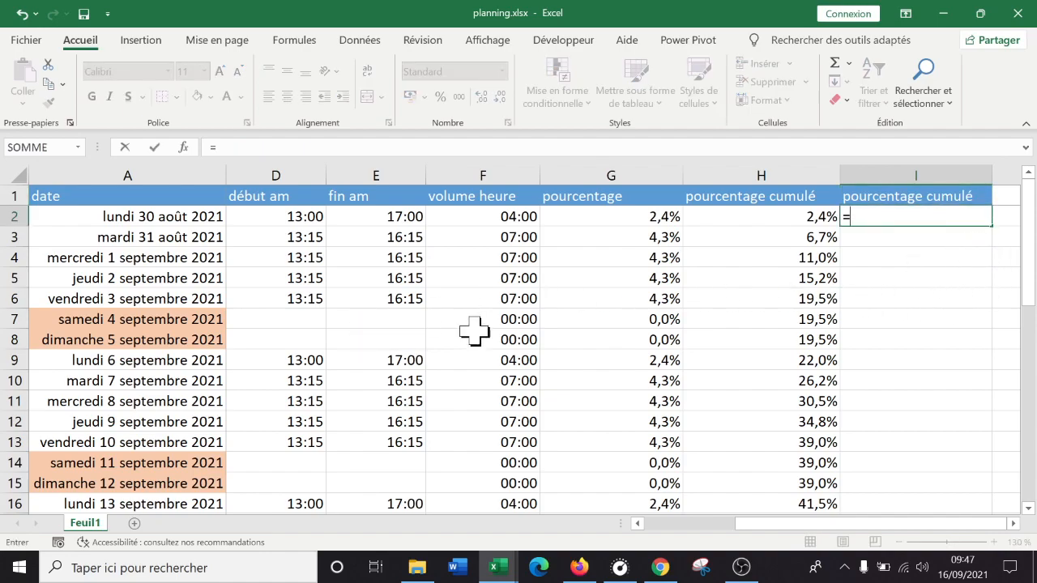
# Step: Build the formula =somme(G2:G2)/F39 in cell I2, dividing the sum by the total hours
pyautogui.write('=somme')
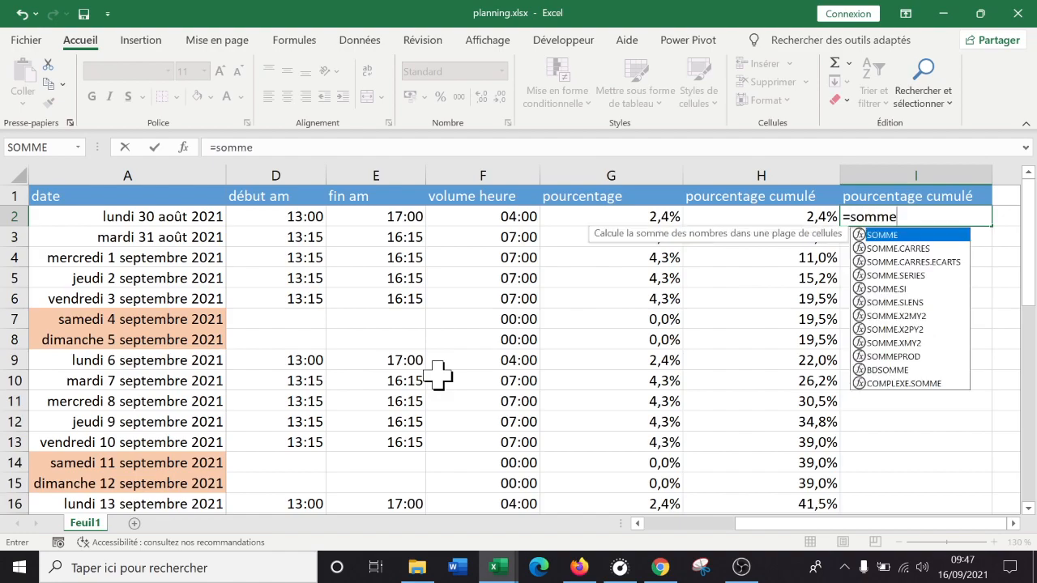
pyautogui.write('(')
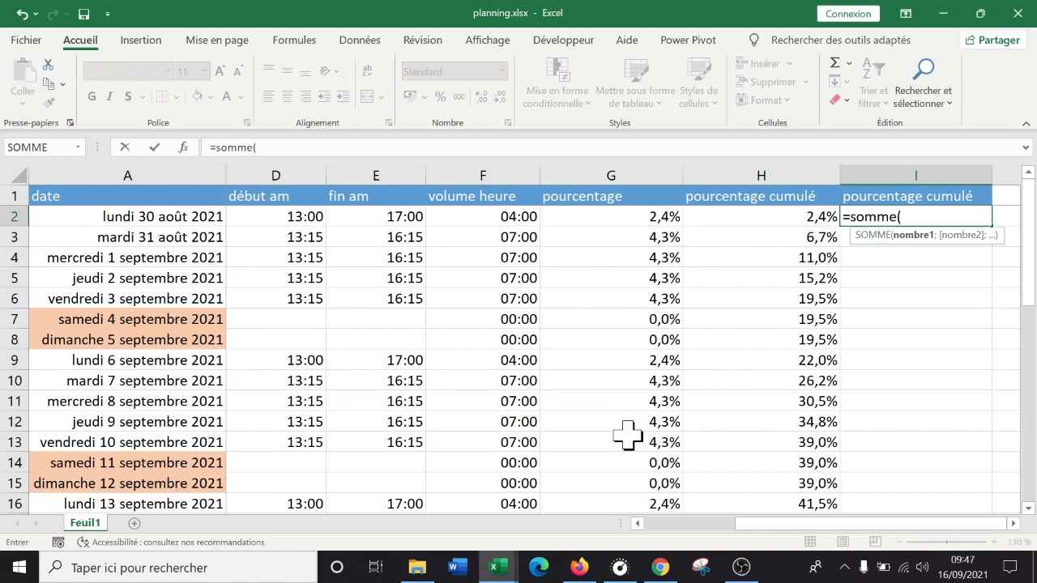
pyautogui.click(618, 215)
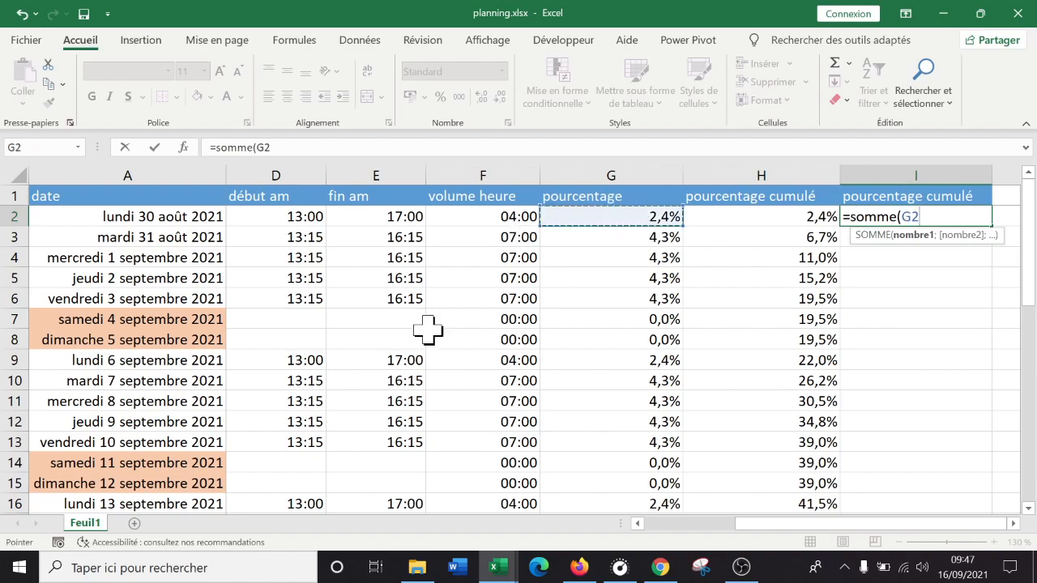
pyautogui.press('F8')
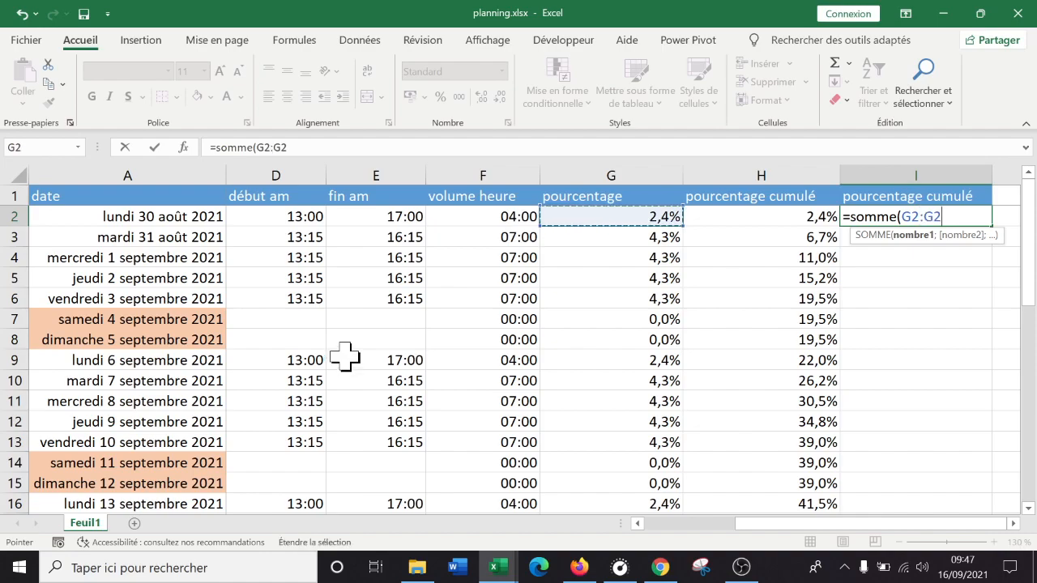
pyautogui.write('°')
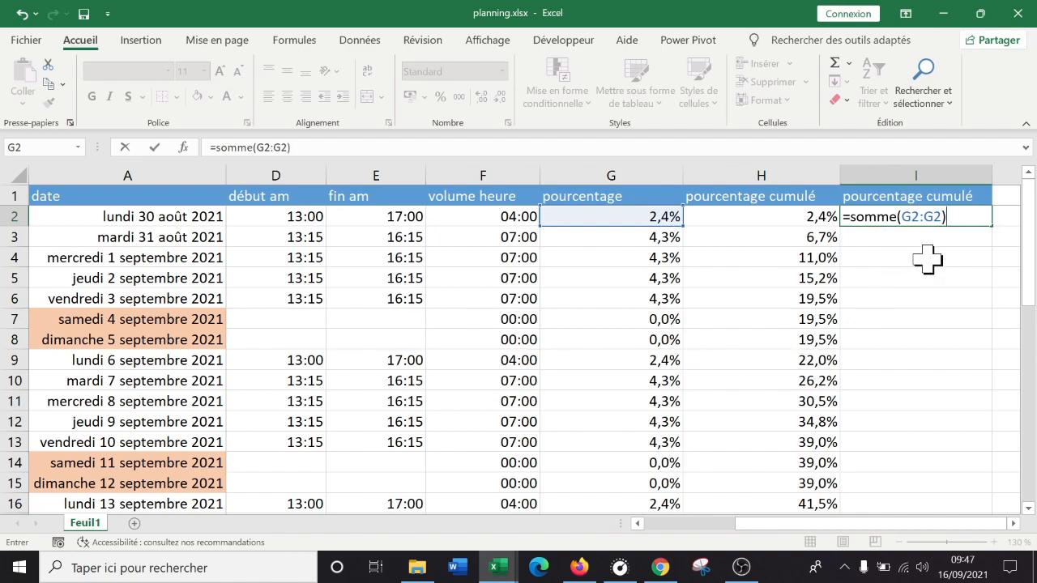
pyautogui.moveTo(1032, 243); pyautogui.dragTo(1032, 486)
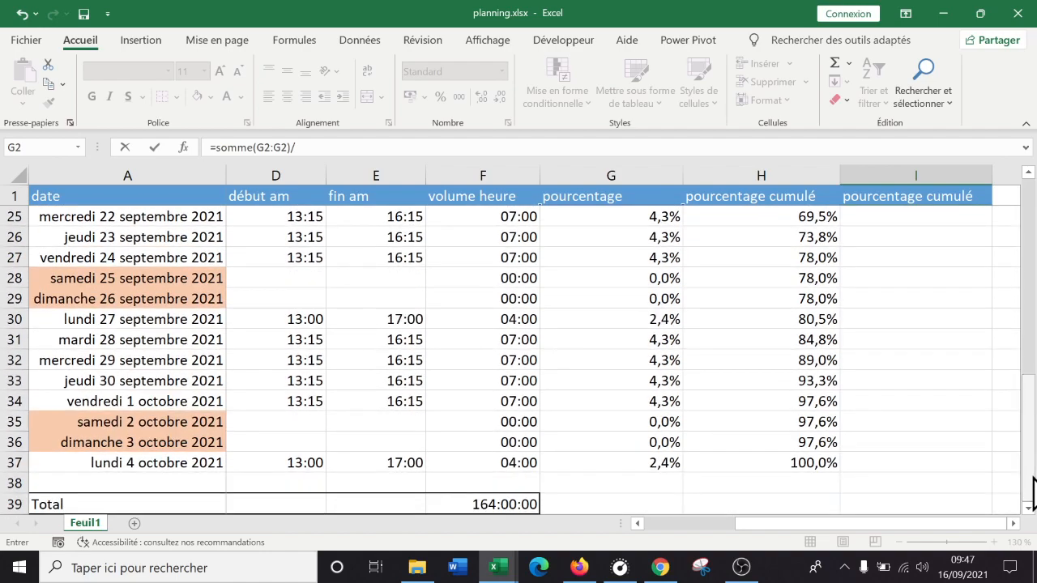
pyautogui.click(499, 503)
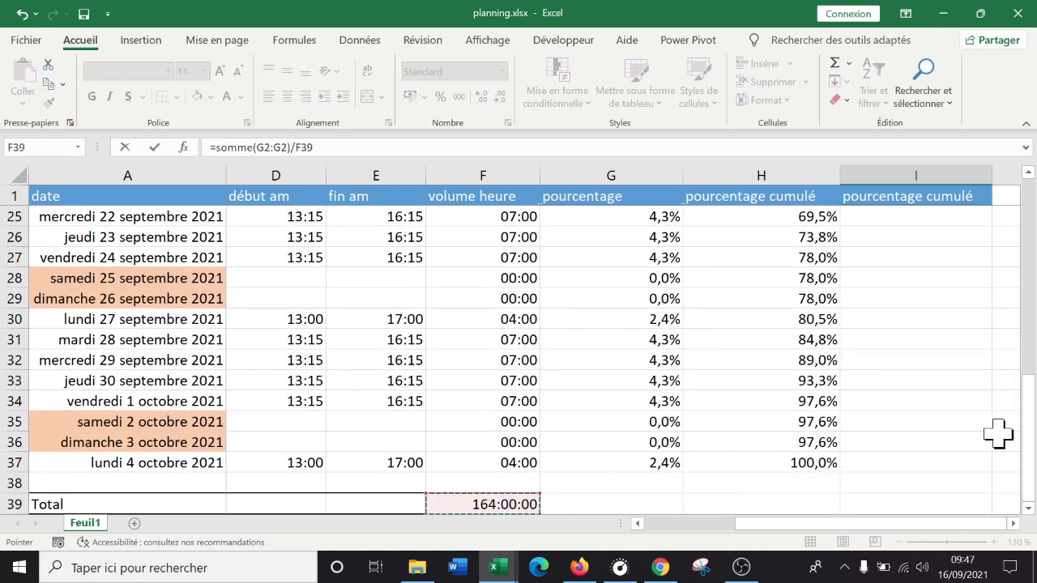
pyautogui.moveTo(1025, 444); pyautogui.dragTo(1027, 206)
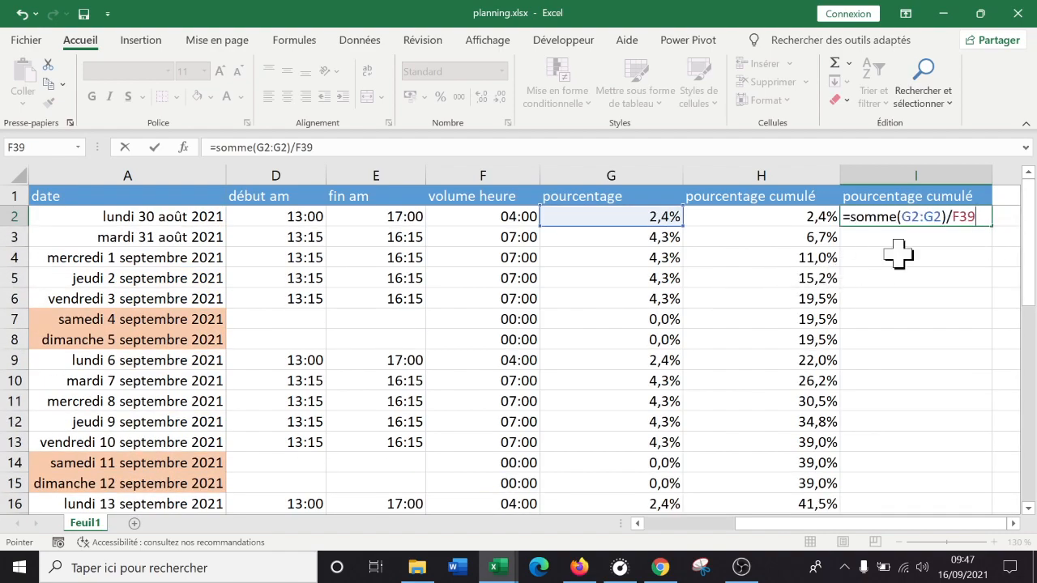
# Step: Make the F39 divisor and the start of the summed range absolute so I2 contains =somme($G$2:G2)/$F$39
pyautogui.click(951, 215)
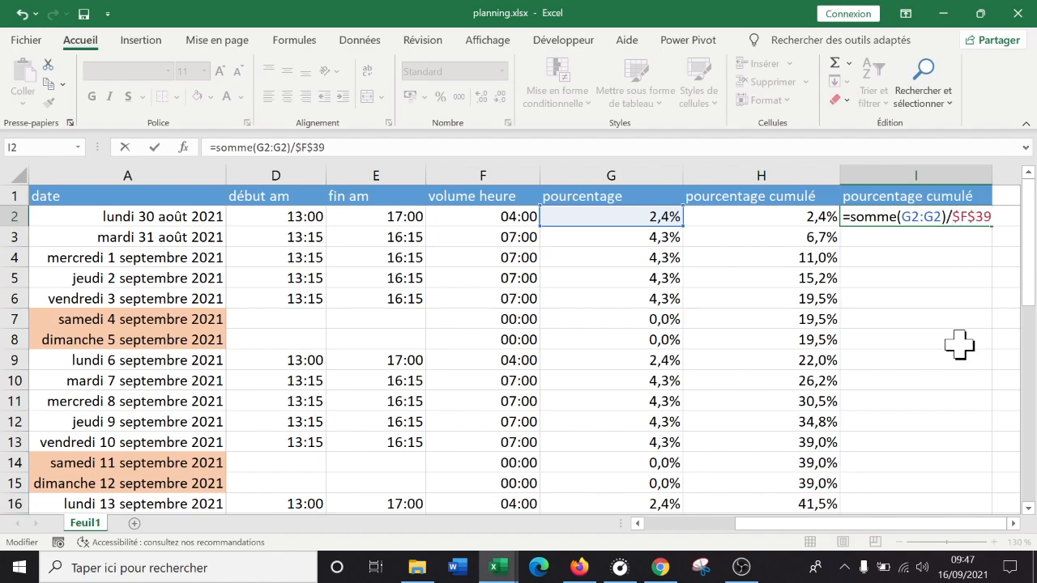
pyautogui.press('Left')
pyautogui.press('Left')
pyautogui.press('Left')
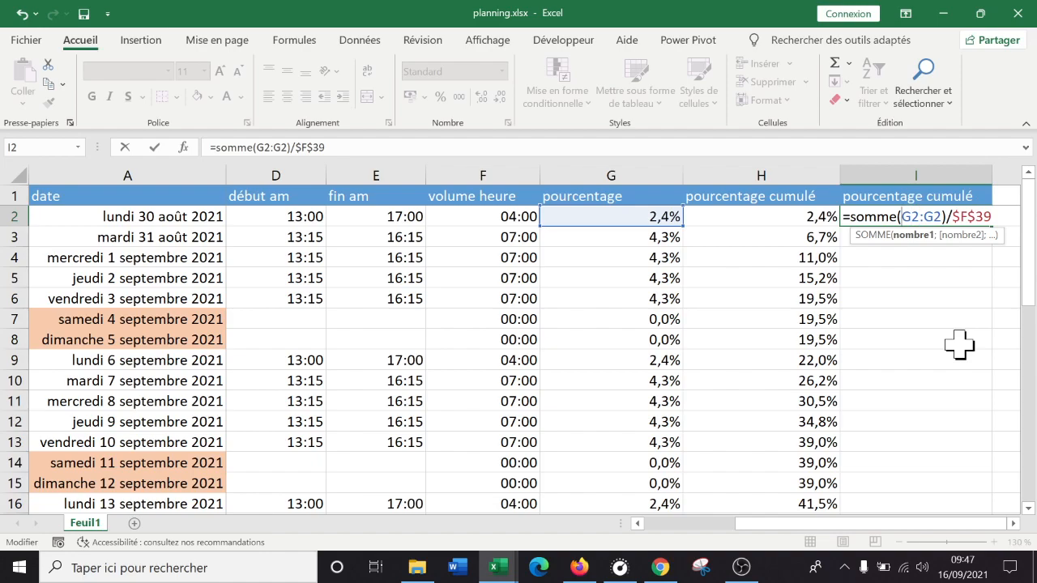
pyautogui.write('$G')
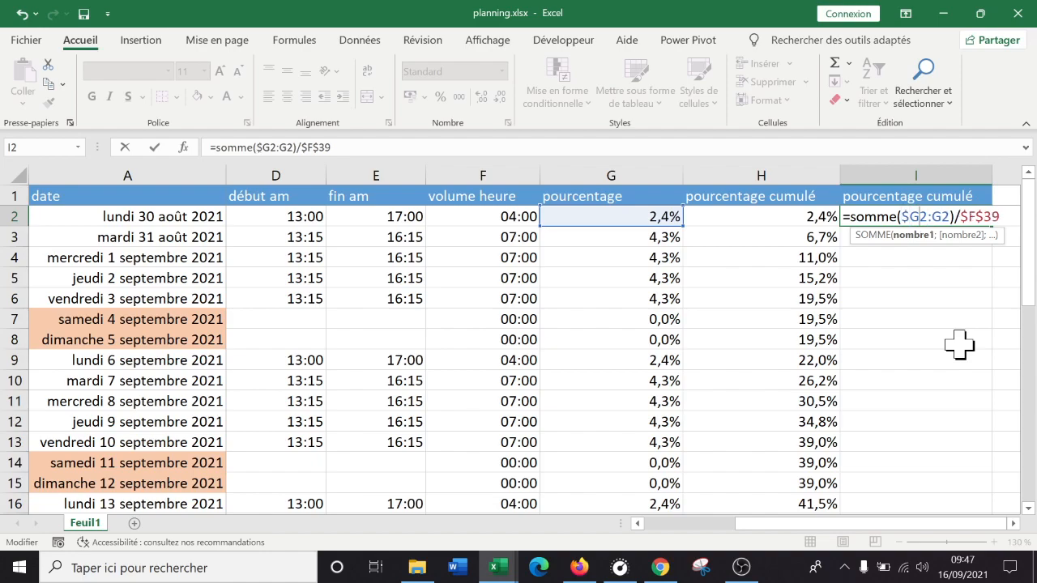
pyautogui.write('$')
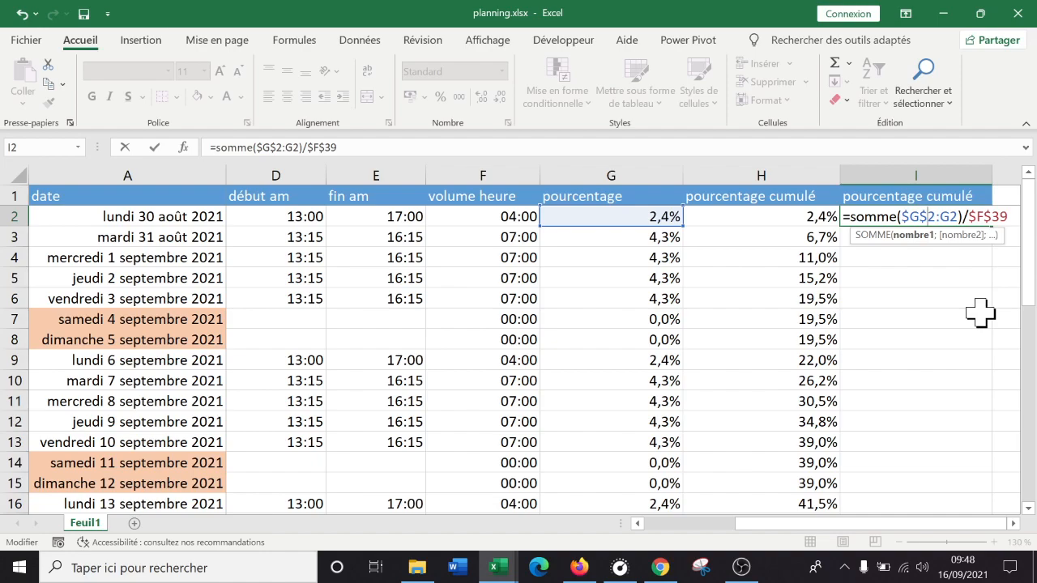
pyautogui.press('Return')
# Step: Apply the percentage number format to cell I2
pyautogui.click(975, 214)
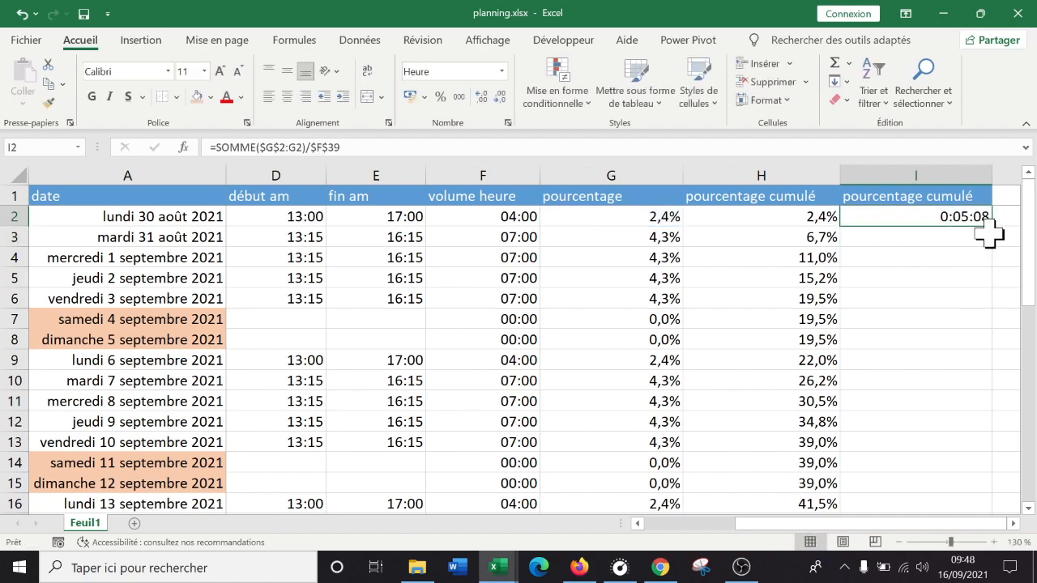
pyautogui.moveTo(992, 228)
pyautogui.mouseDown()
pyautogui.moveTo(993, 264)
pyautogui.moveTo(986, 226)
pyautogui.mouseUp()
pyautogui.click(439, 96)
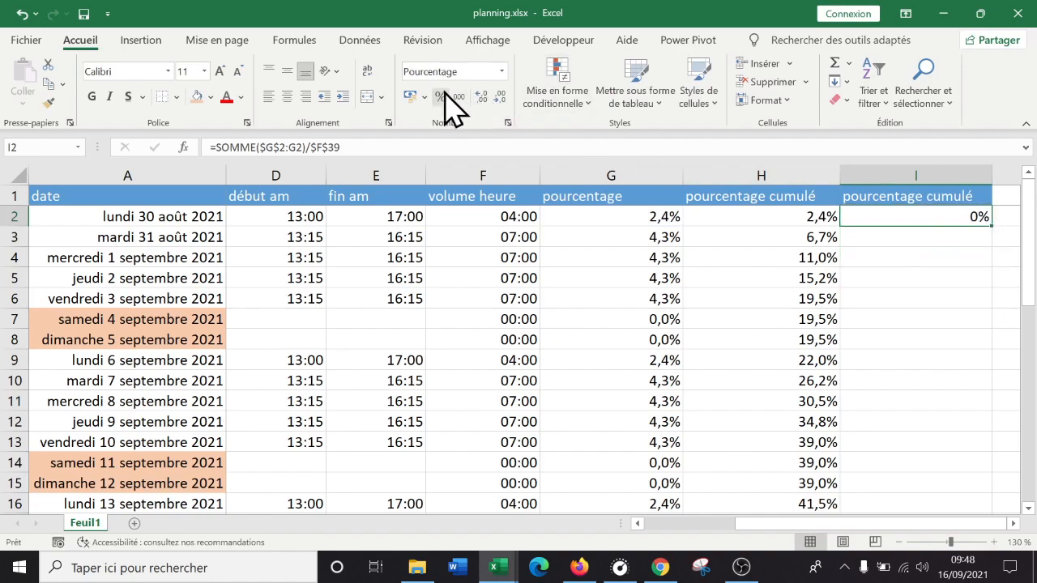
# Step: Recheck the formula in I2 and copy it down through I9, the row for lundi 6 septembre 2021
pyautogui.click(921, 243)
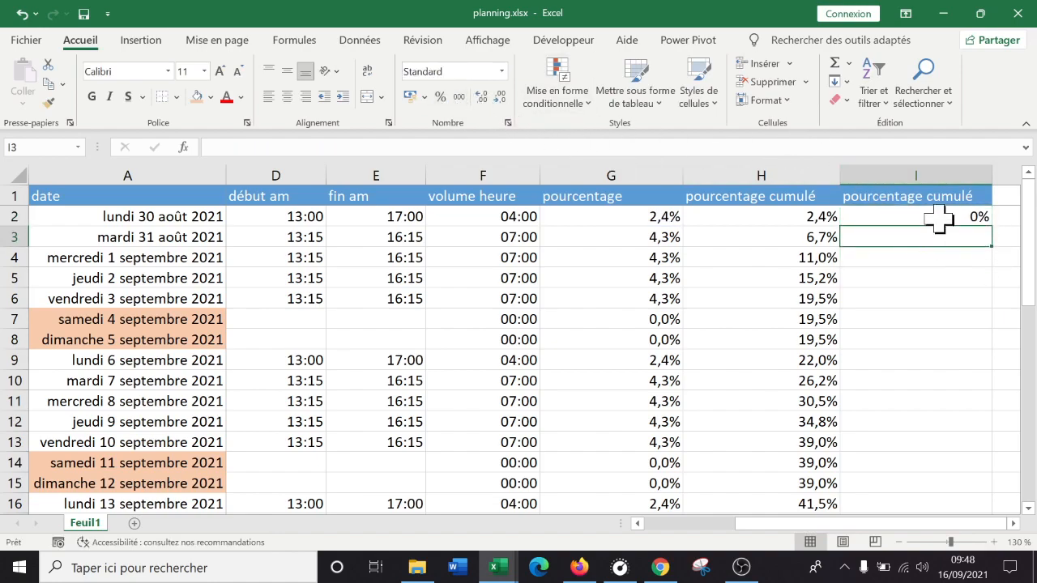
pyautogui.click(940, 217)
pyautogui.doubleClick(939, 217)
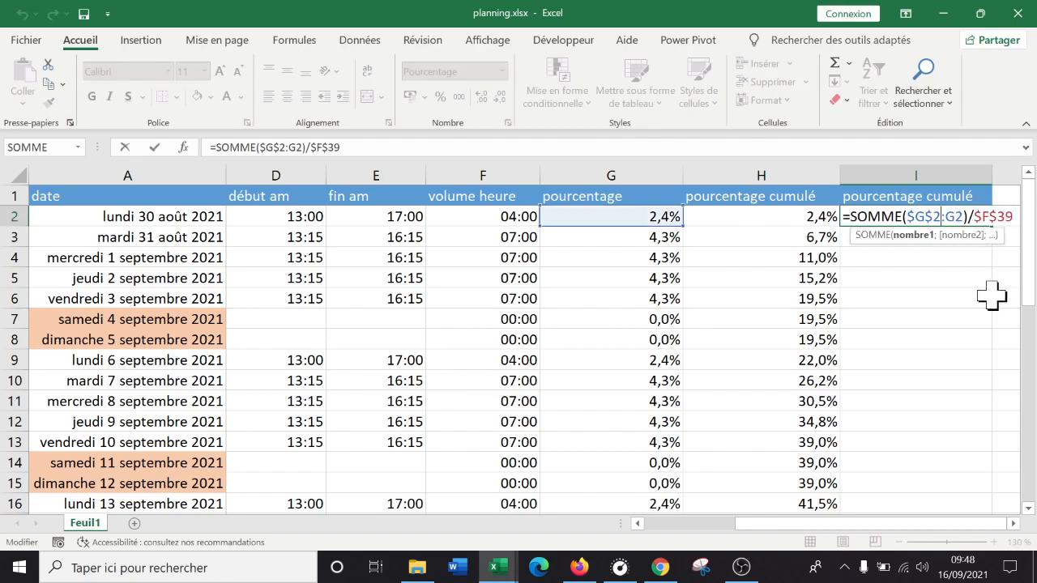
pyautogui.press('Return')
pyautogui.click(943, 219)
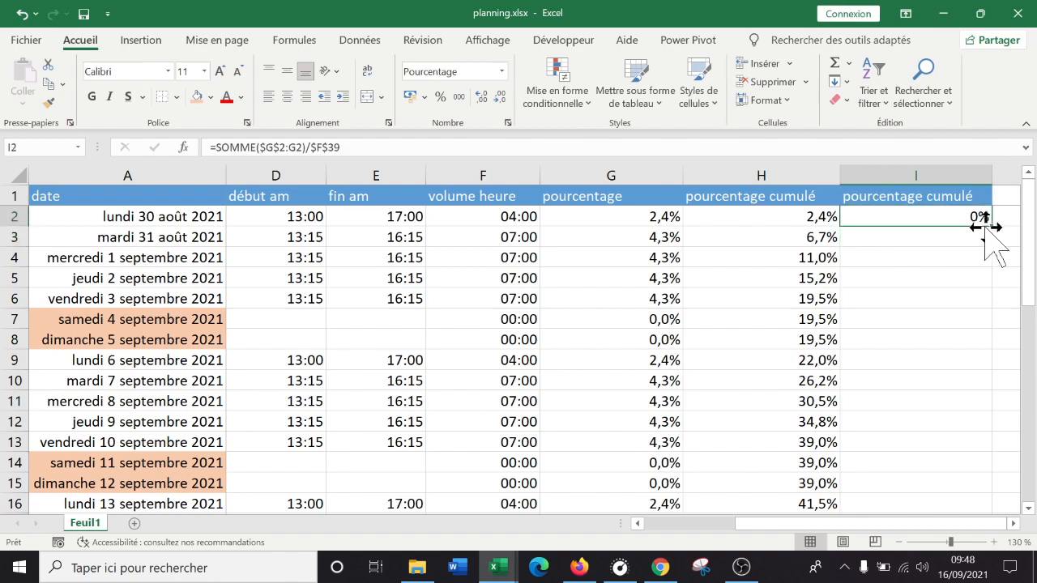
pyautogui.moveTo(990, 228); pyautogui.dragTo(984, 362)
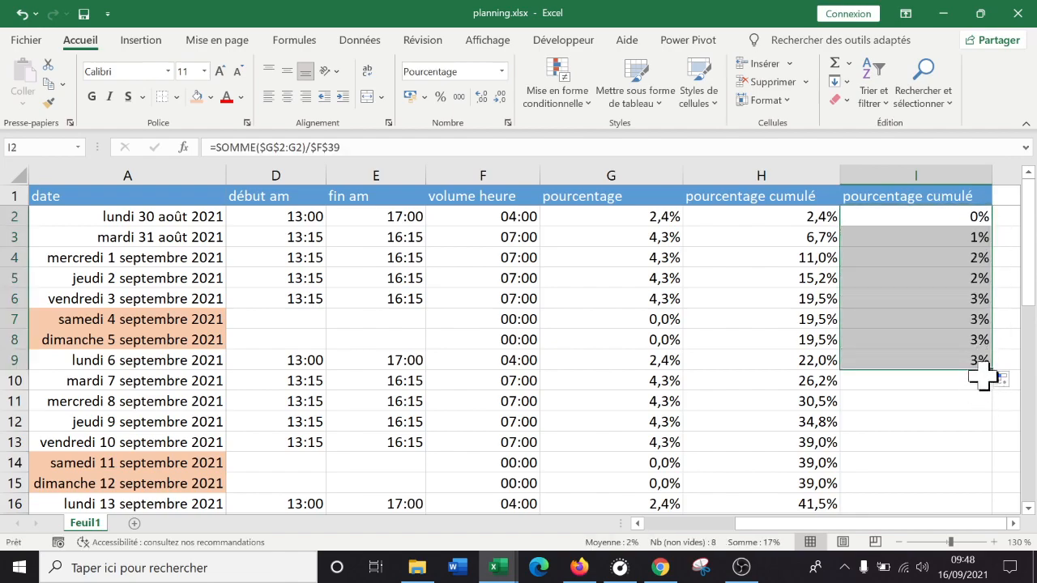
# Step: Examine the formulas in I2 and I3 and the ranges they sum
pyautogui.doubleClick(958, 217)
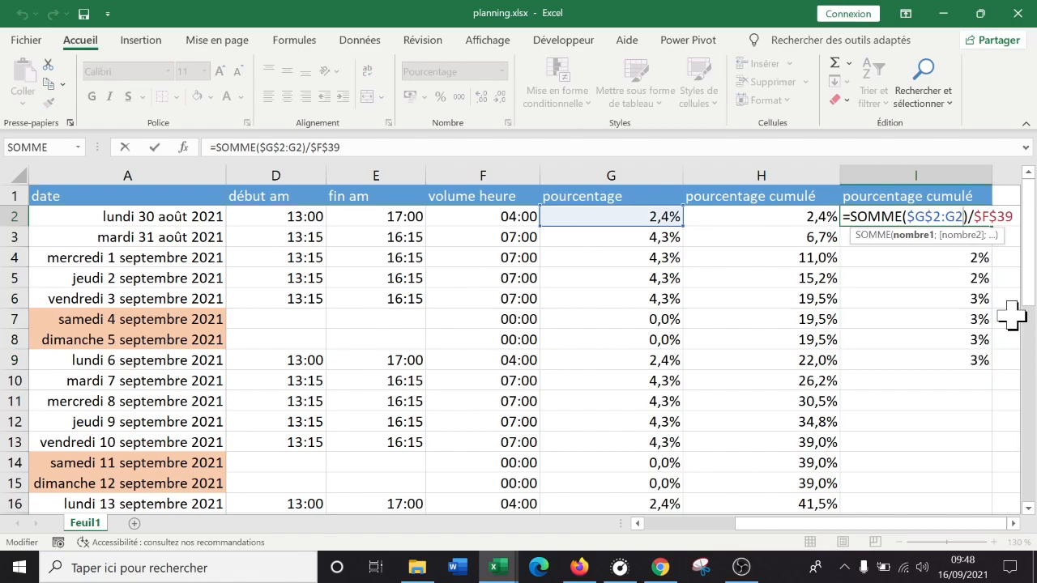
pyautogui.click(945, 256)
pyautogui.doubleClick(927, 237)
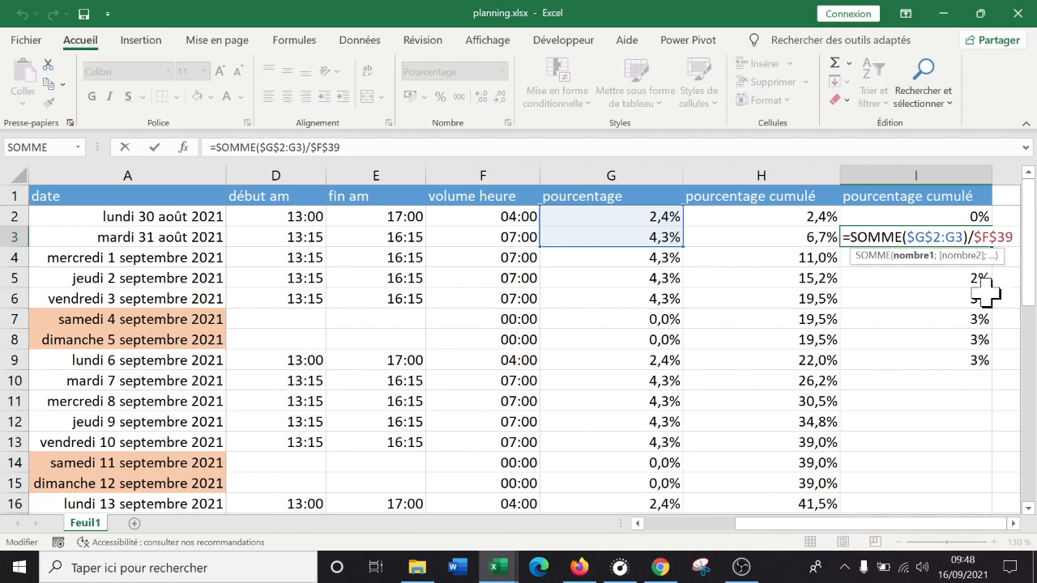
pyautogui.press('Escape')
# Step: Change the summed range in I2 to the hours column so the formula is =SOMME($F$2:F2)/$F$39
pyautogui.click(937, 214)
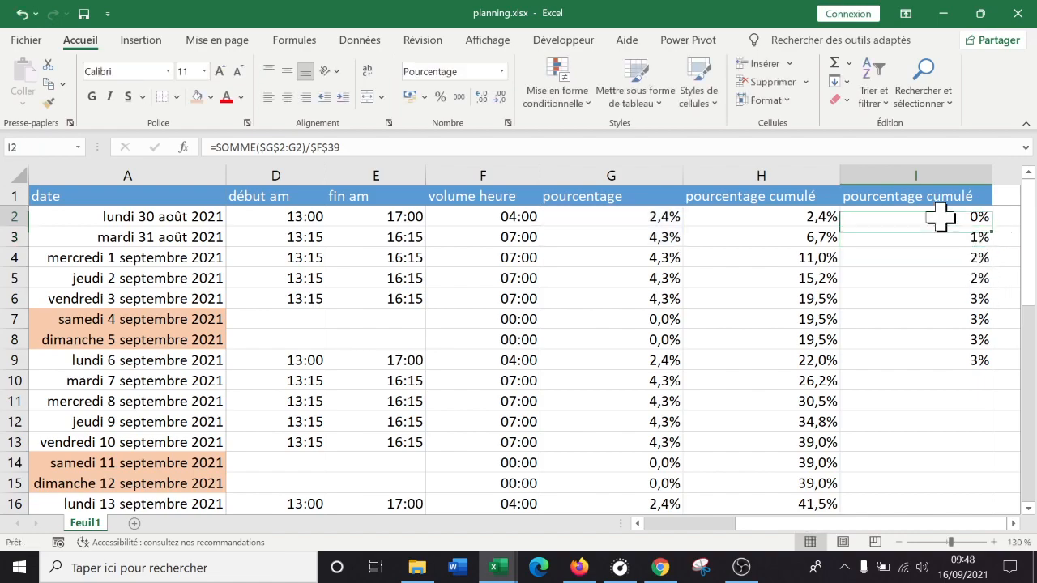
pyautogui.doubleClick(941, 216)
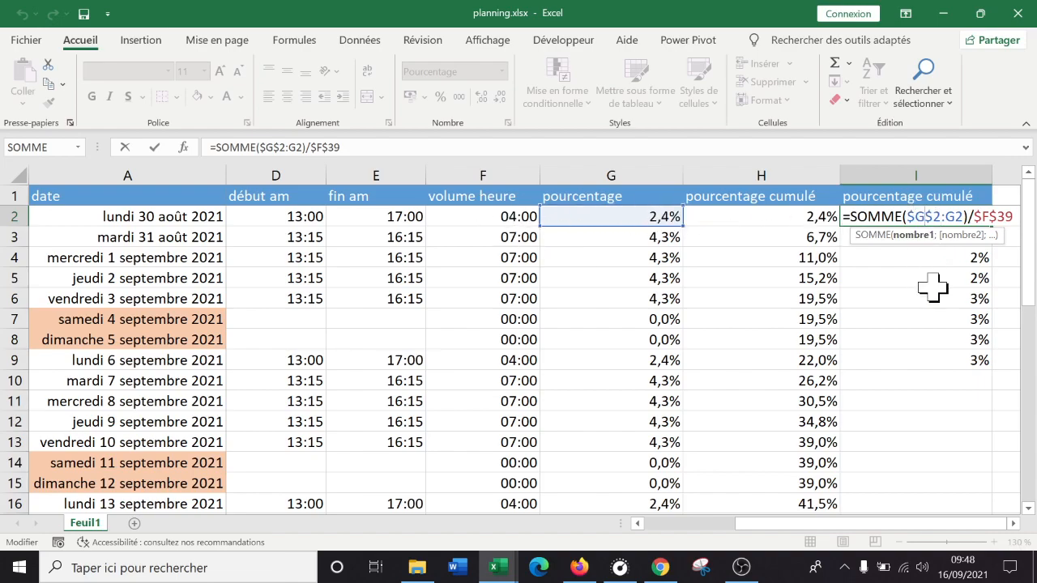
pyautogui.press('BackSpace')
pyautogui.write('F')
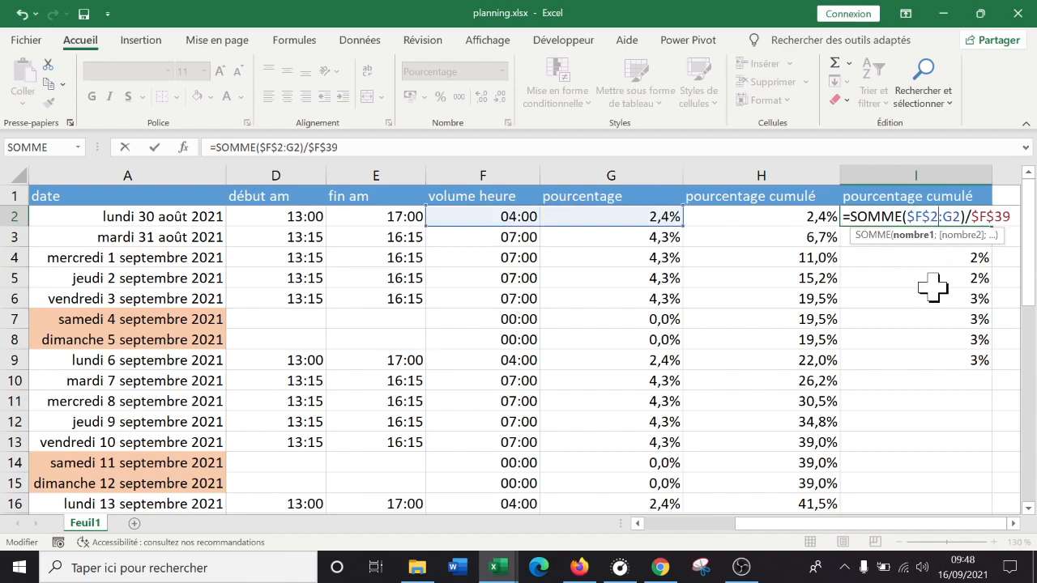
pyautogui.press('BackSpace')
pyautogui.write('F')
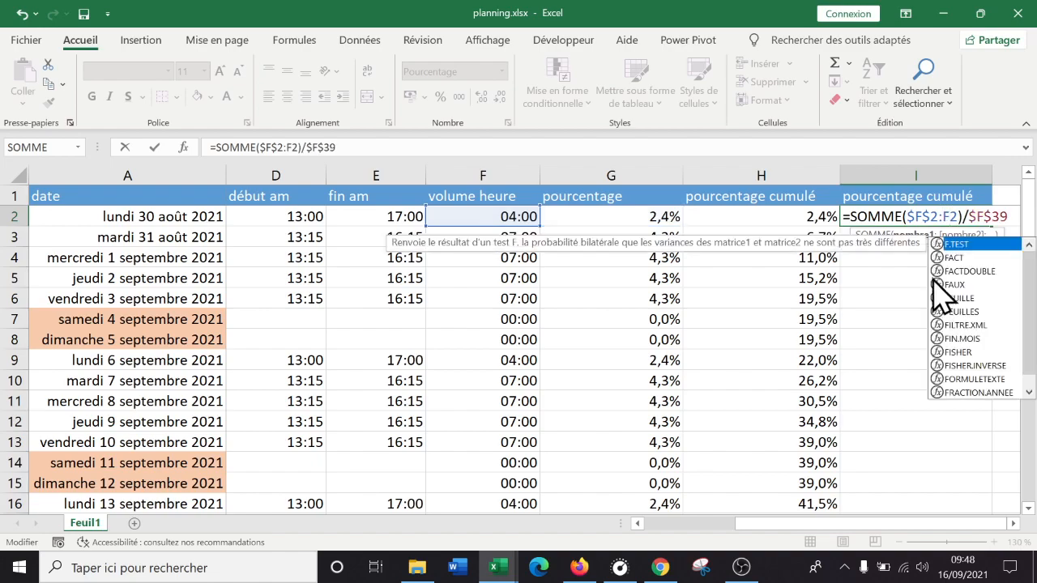
pyautogui.press('Return')
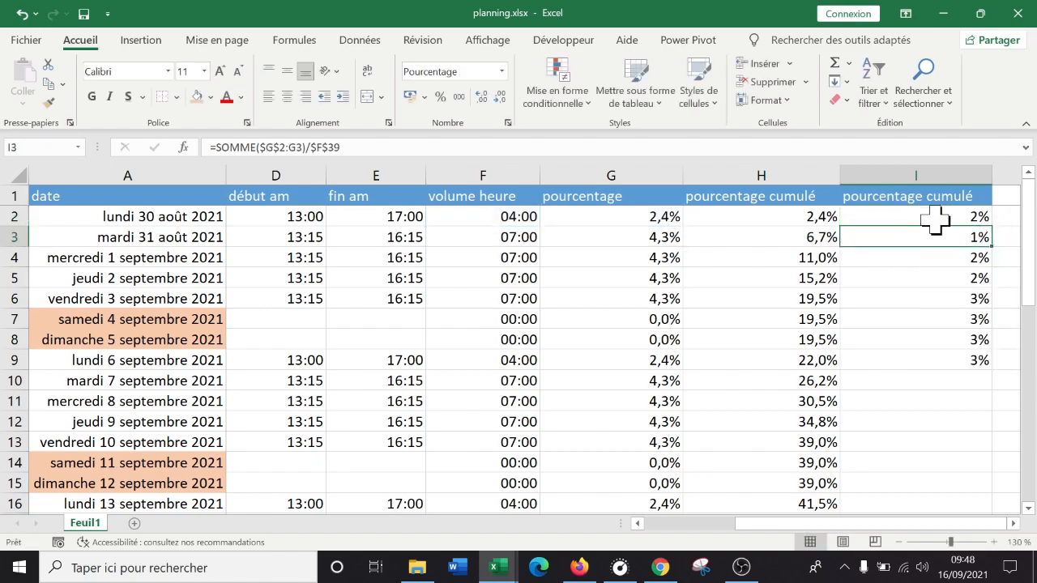
# Step: Copy the corrected formula from I2 down through the last date row, lundi 4 octobre 2021
pyautogui.click(976, 217)
pyautogui.doubleClick(991, 227)
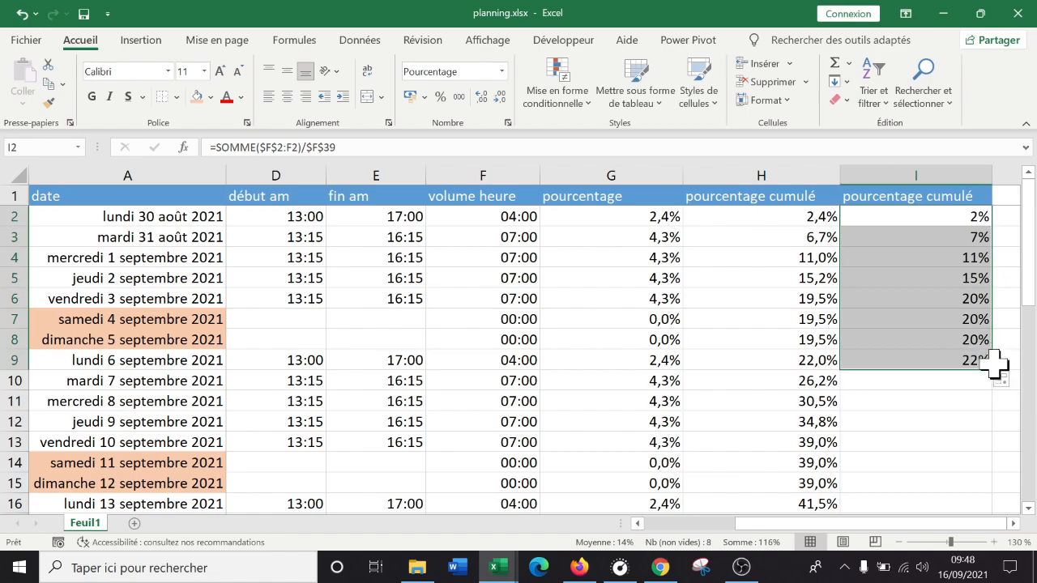
pyautogui.doubleClick(991, 369)
# Step: Format the whole of column I as Pourcentage with 1 decimal place
pyautogui.click(931, 172)
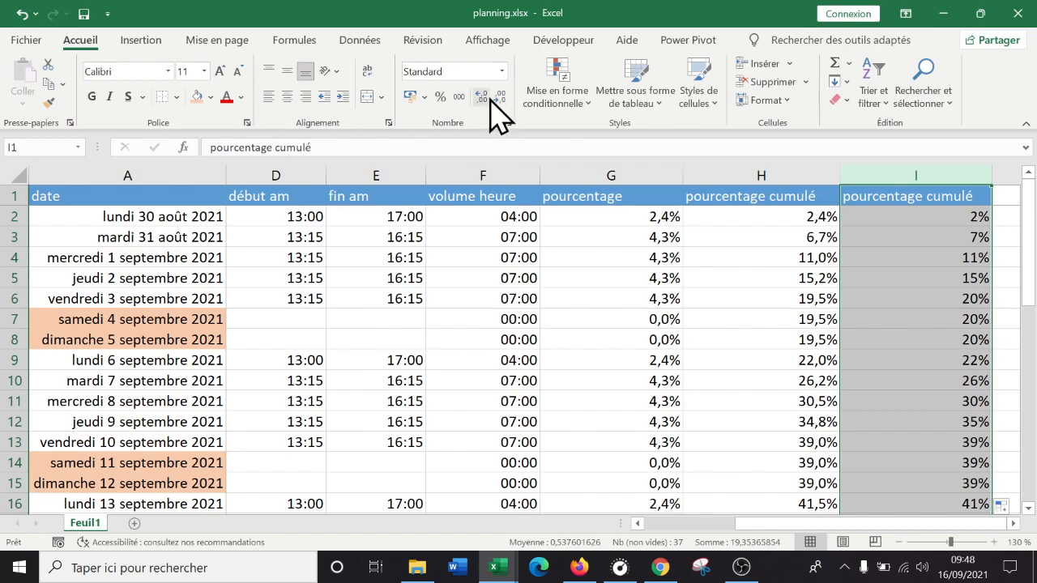
pyautogui.click(886, 259)
pyautogui.click(904, 172)
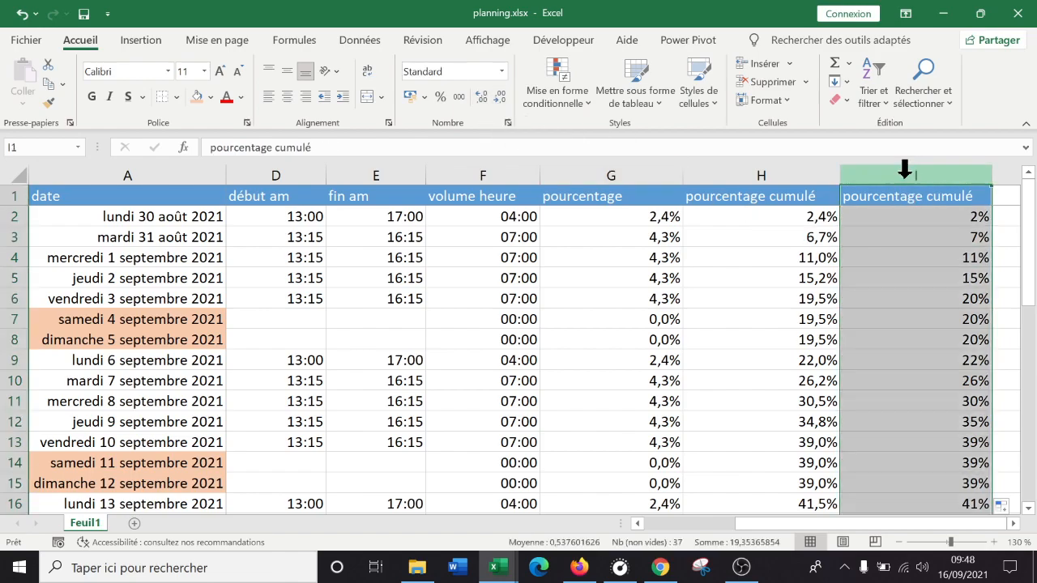
pyautogui.rightClick(904, 174)
pyautogui.click(846, 385)
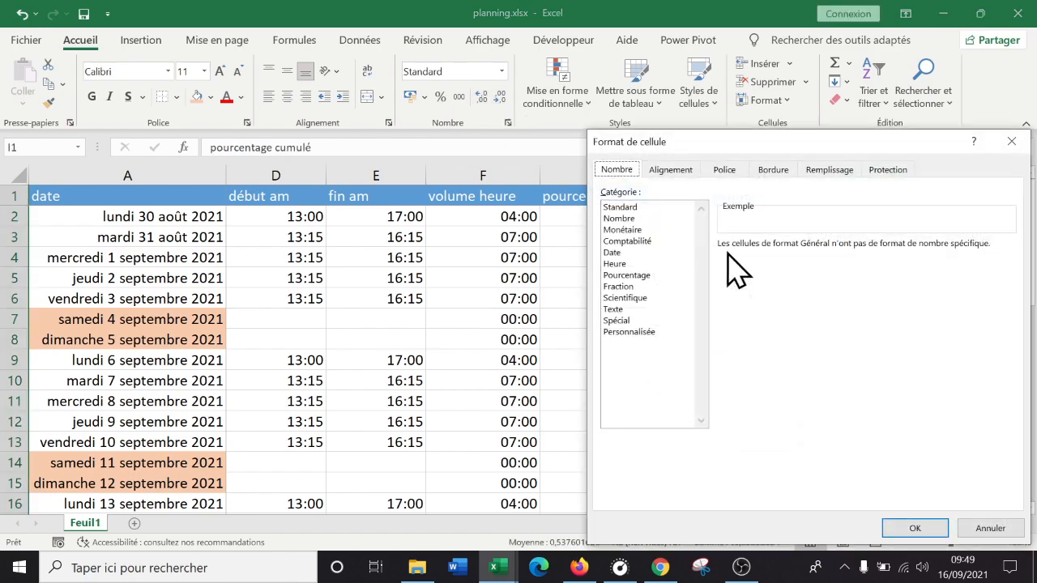
pyautogui.click(630, 277)
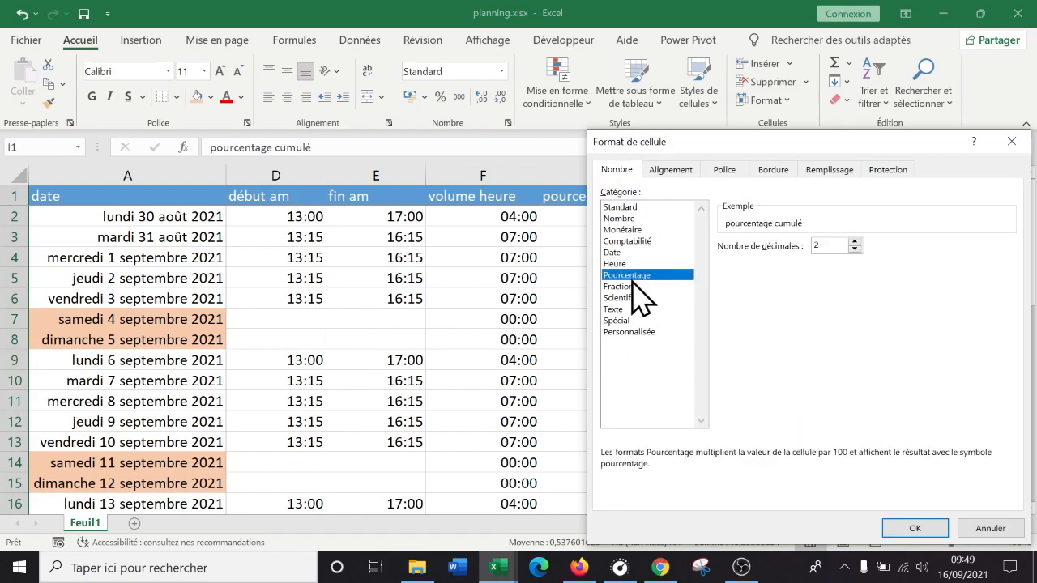
pyautogui.click(855, 249)
pyautogui.click(923, 530)
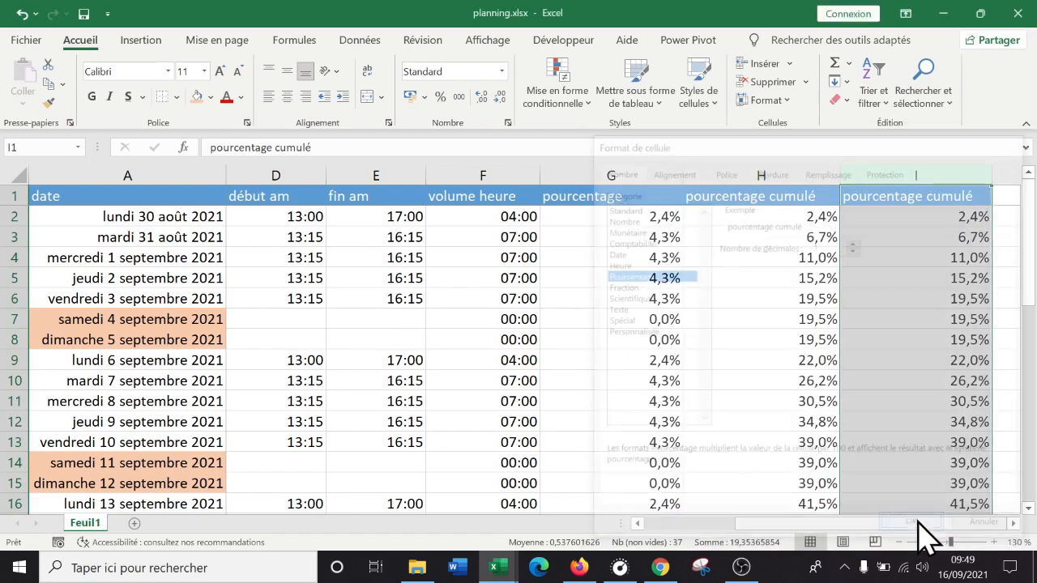
# Step: Examine the expanding SOMME ranges in the cumulative percentage formulas of I2, I3, I4, I6 and I7
pyautogui.click(961, 252)
pyautogui.doubleClick(941, 220)
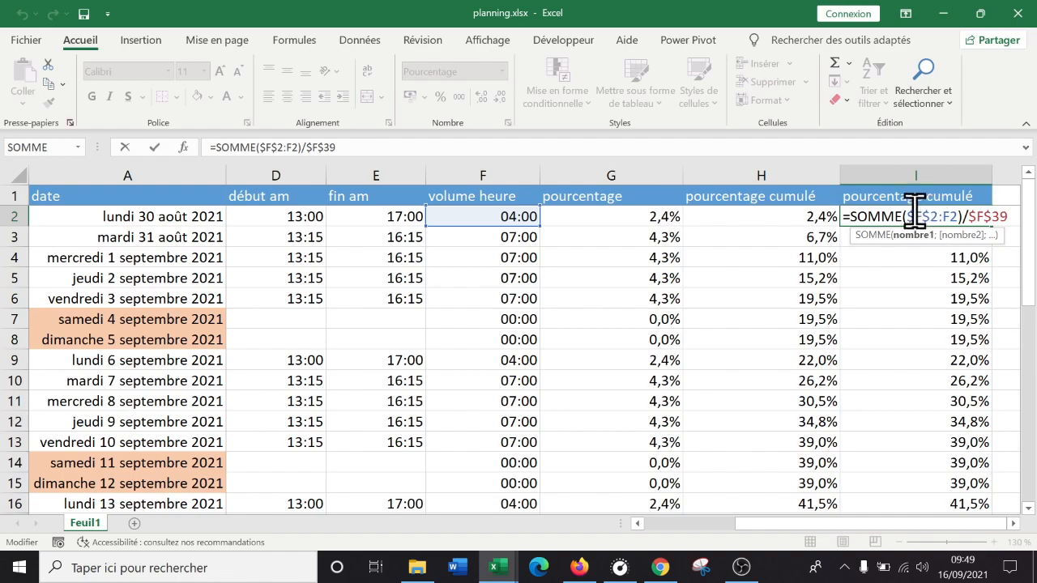
pyautogui.press('Return')
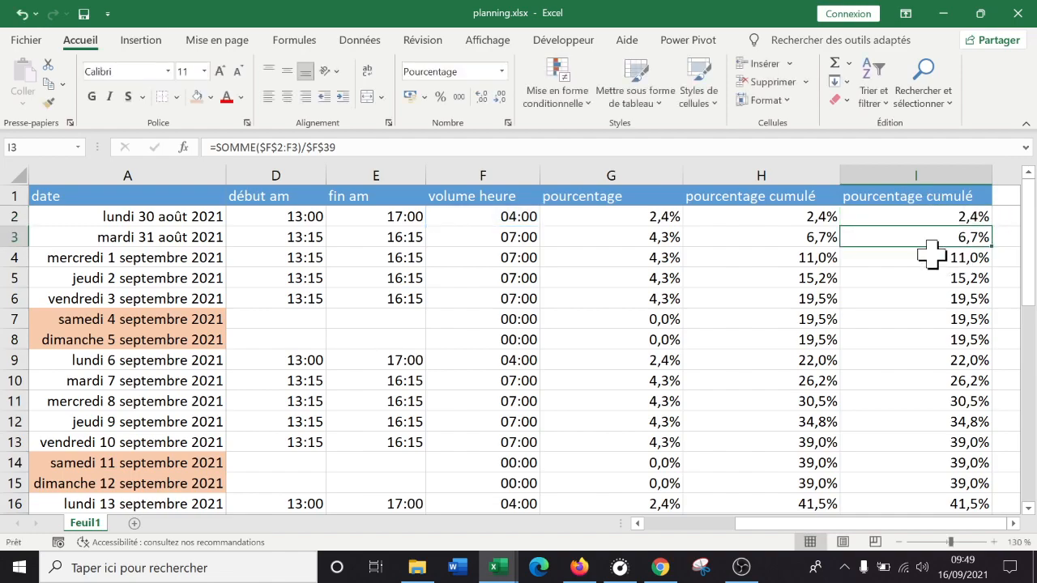
pyautogui.doubleClick(915, 241)
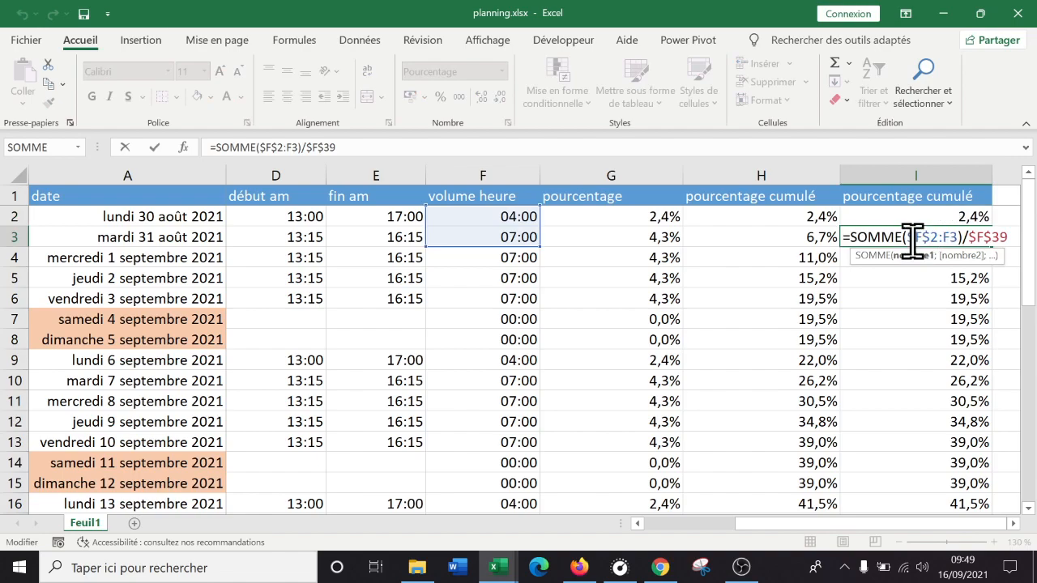
pyautogui.press('Return')
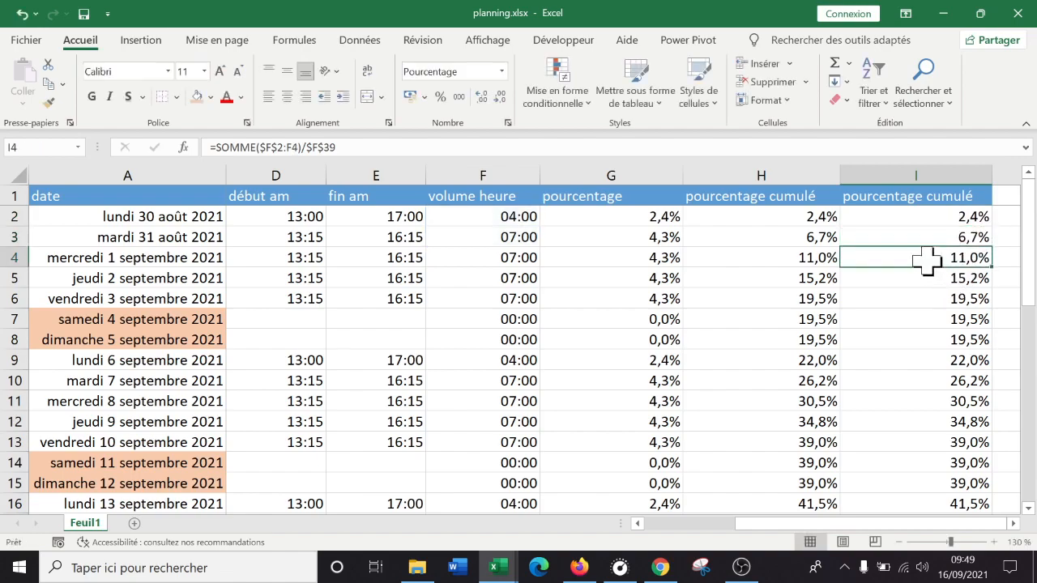
pyautogui.doubleClick(918, 255)
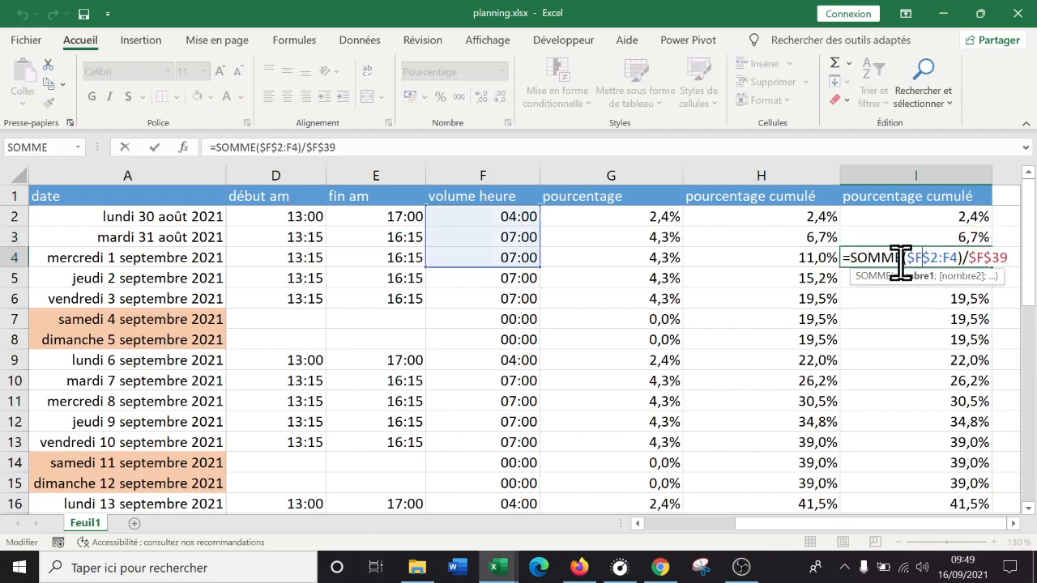
pyautogui.press('Return')
pyautogui.doubleClick(915, 298)
pyautogui.press('Return')
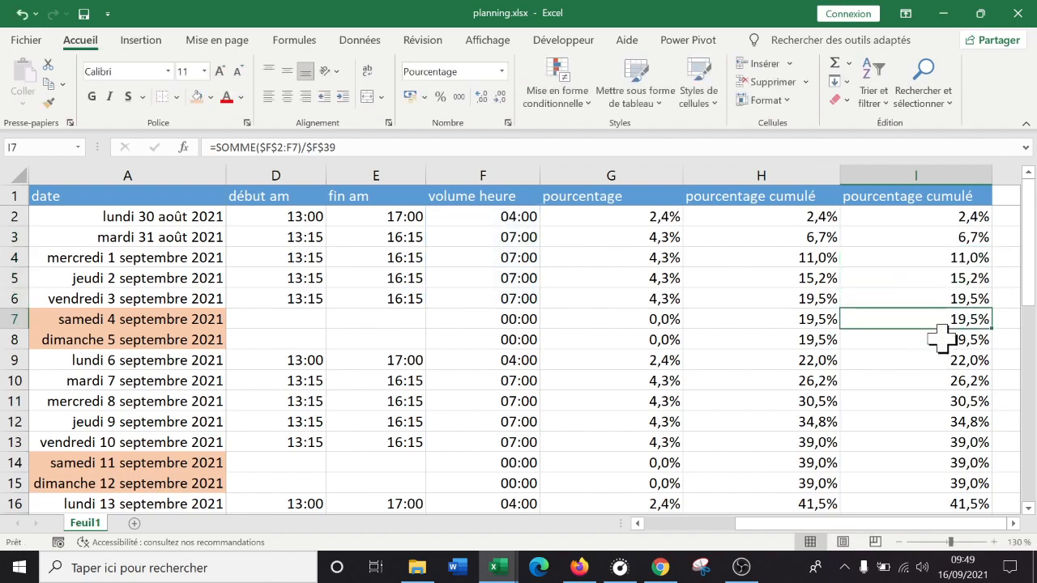
pyautogui.doubleClick(927, 323)
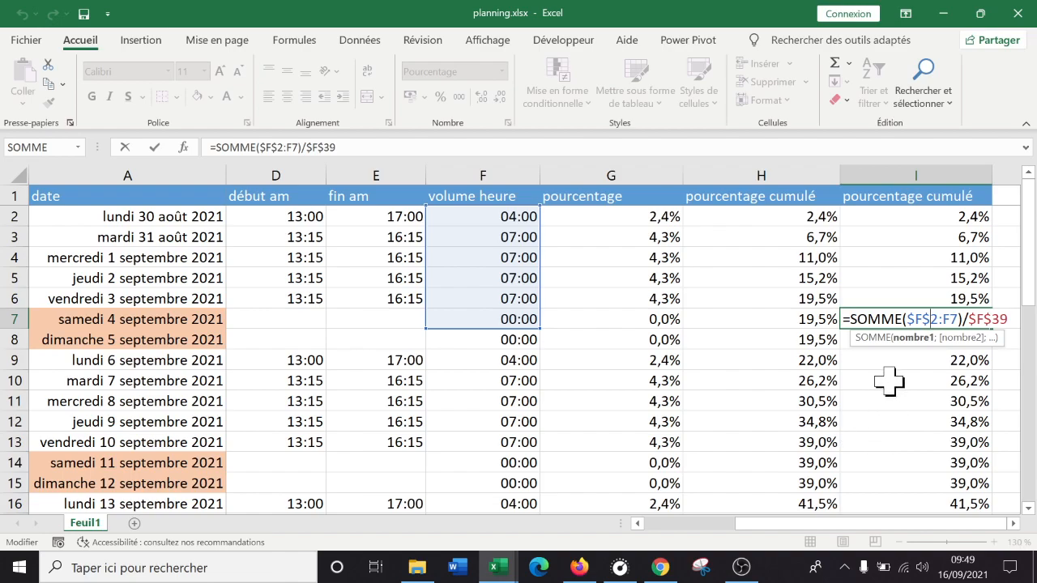
pyautogui.press('Return')
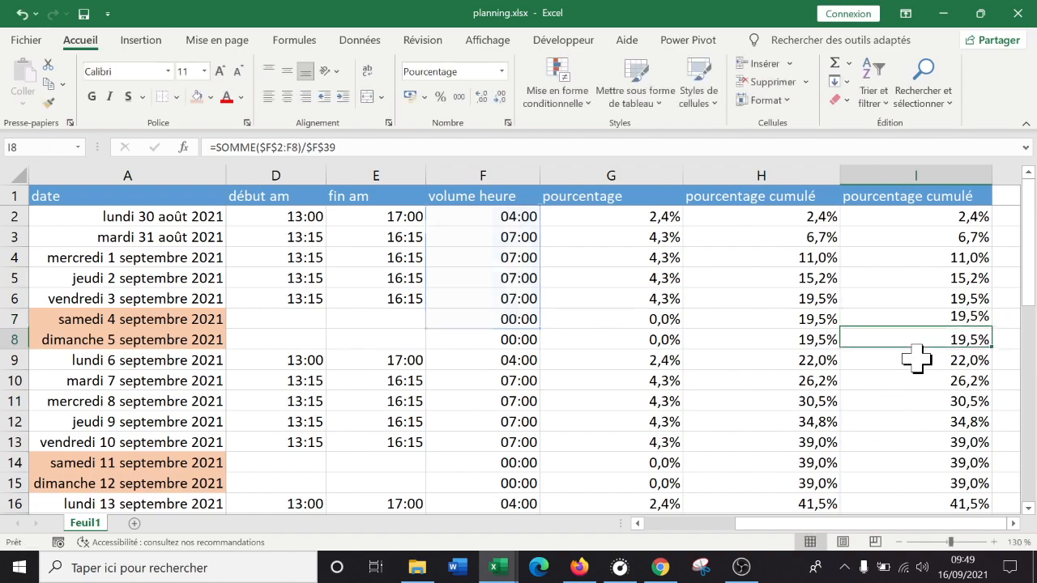
# Step: Check the cumulative percentages in column I down to the last date row and review the formulas in I2 and I5
pyautogui.scroll(-10, 919, 413)
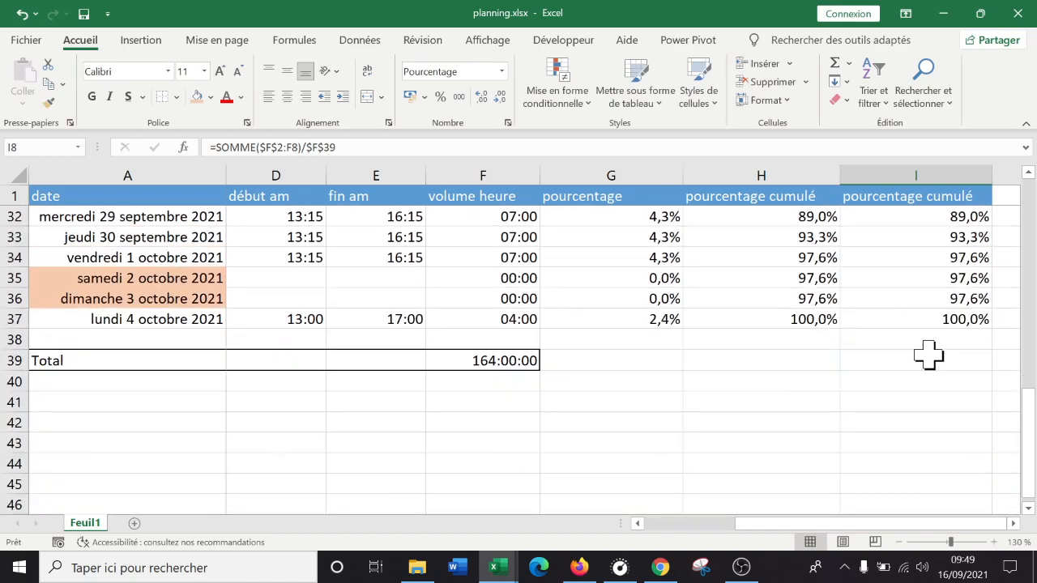
pyautogui.scroll(10, 926, 354)
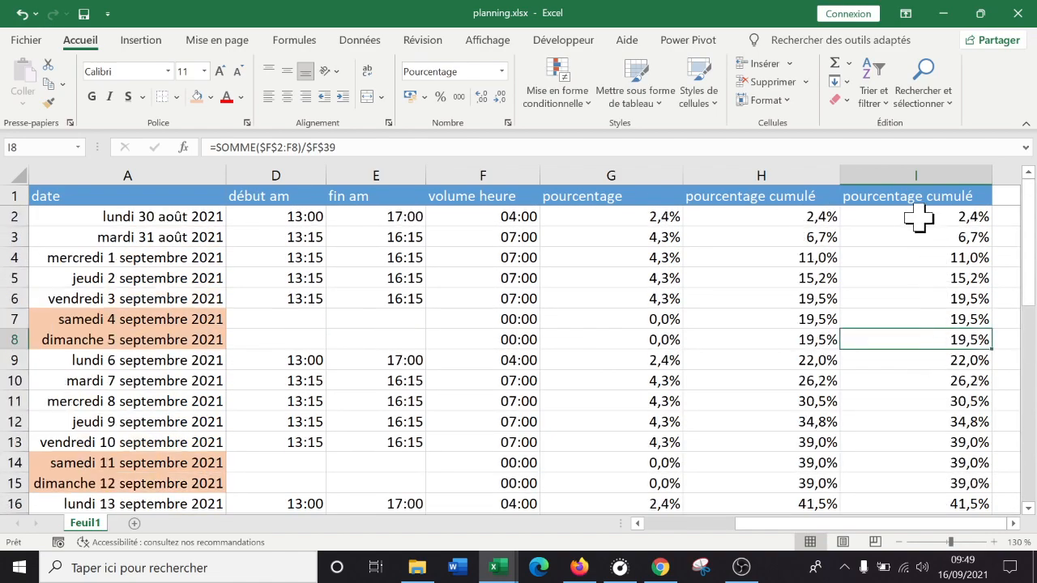
pyautogui.doubleClick(919, 217)
pyautogui.click(923, 303)
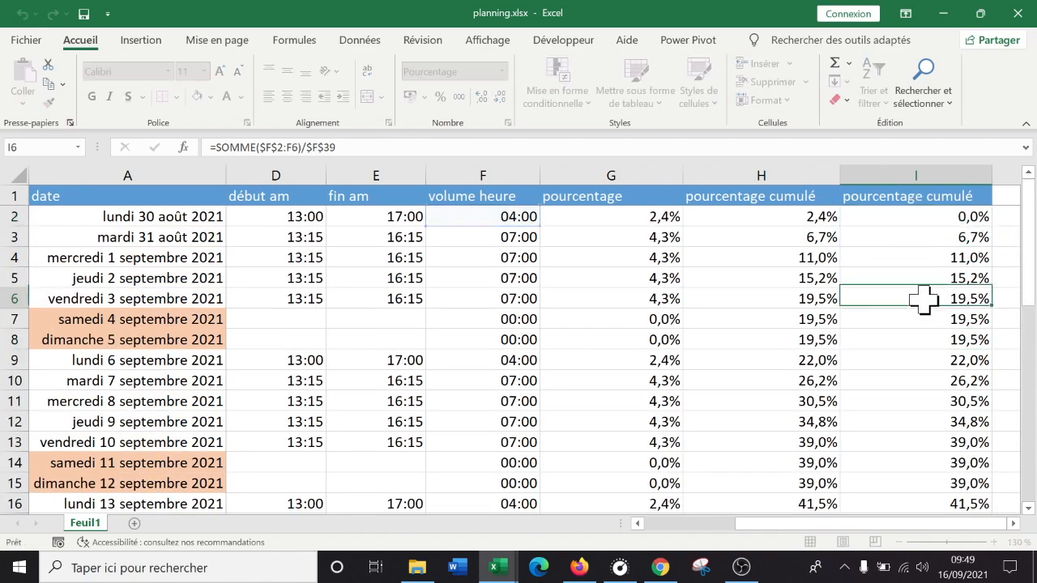
pyautogui.doubleClick(919, 218)
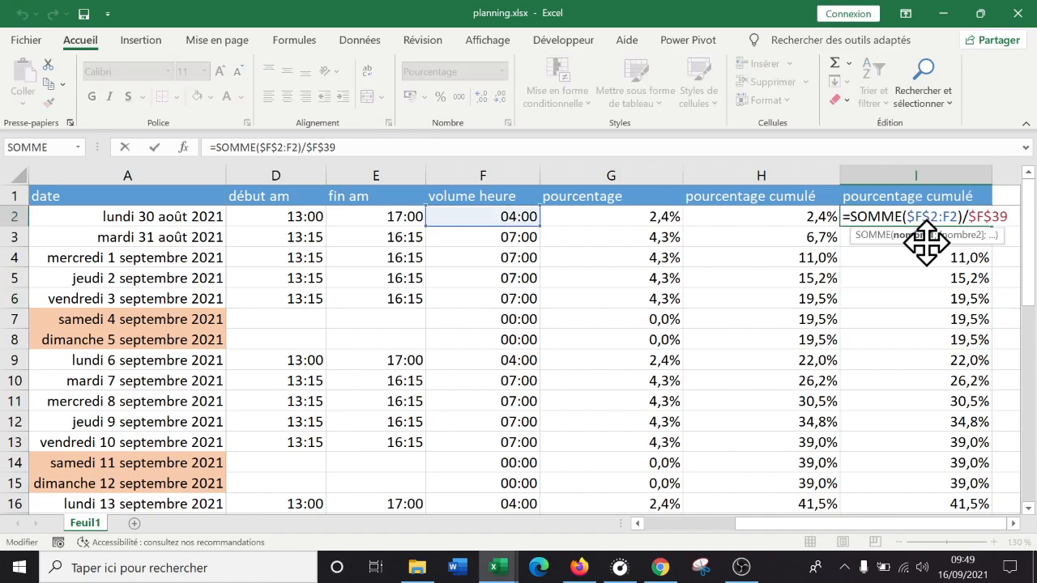
pyautogui.press('Return')
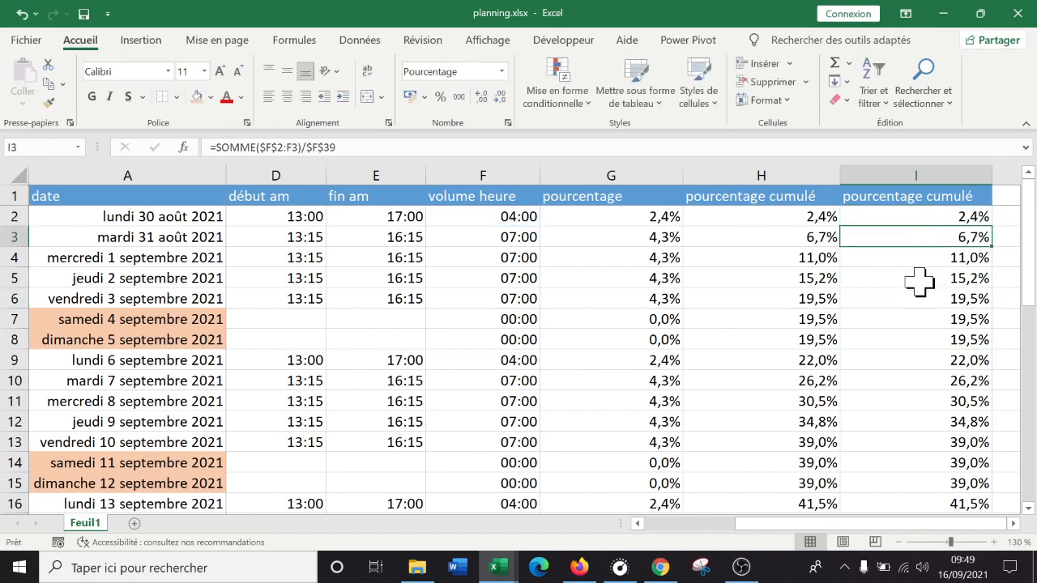
pyautogui.doubleClick(919, 279)
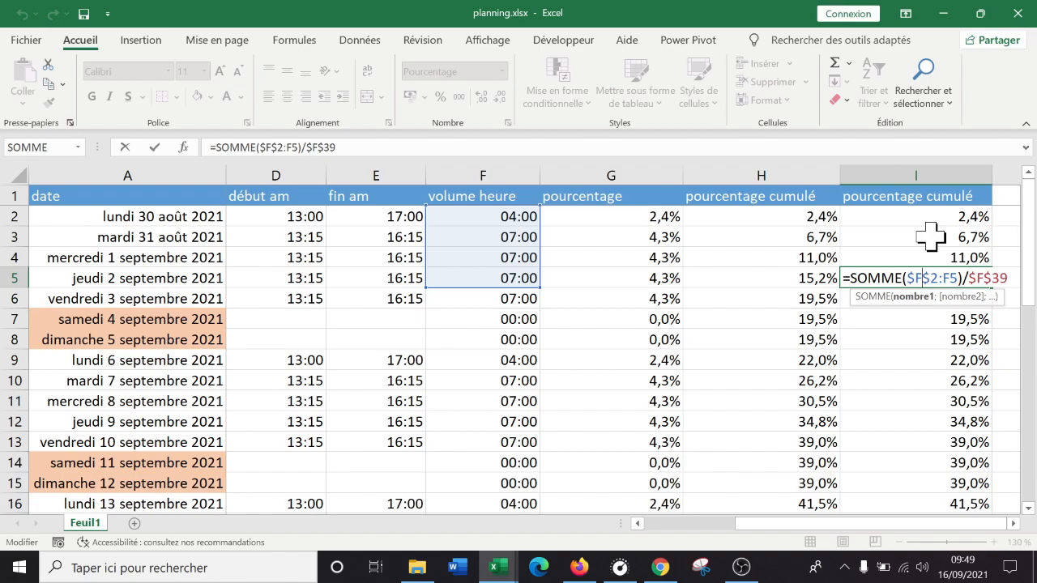
pyautogui.click(857, 316)
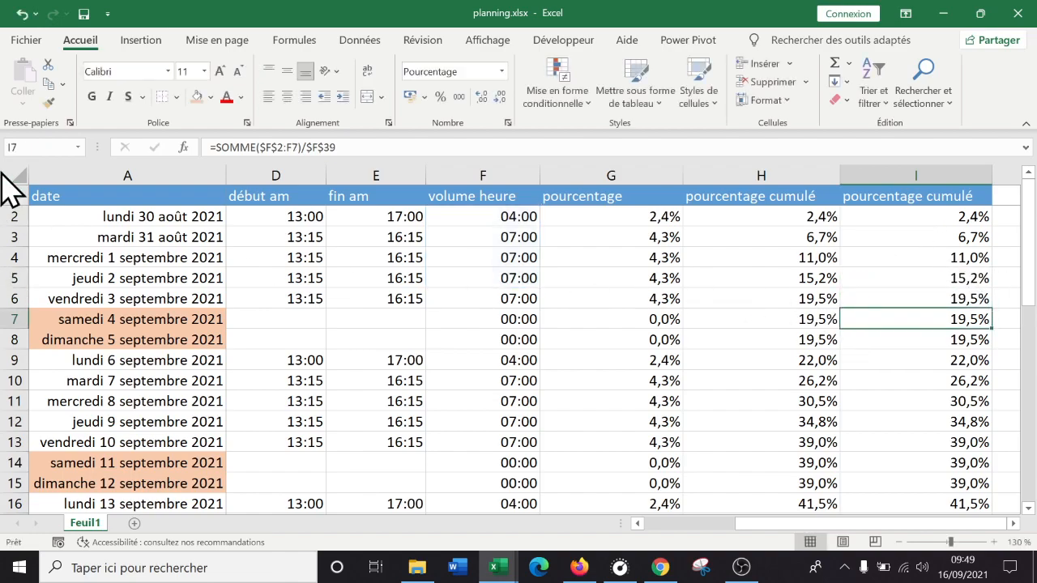
# Step: Review the running-addition formulas in H2 and H3 of the first pourcentage cumulé column
pyautogui.click(154, 40)
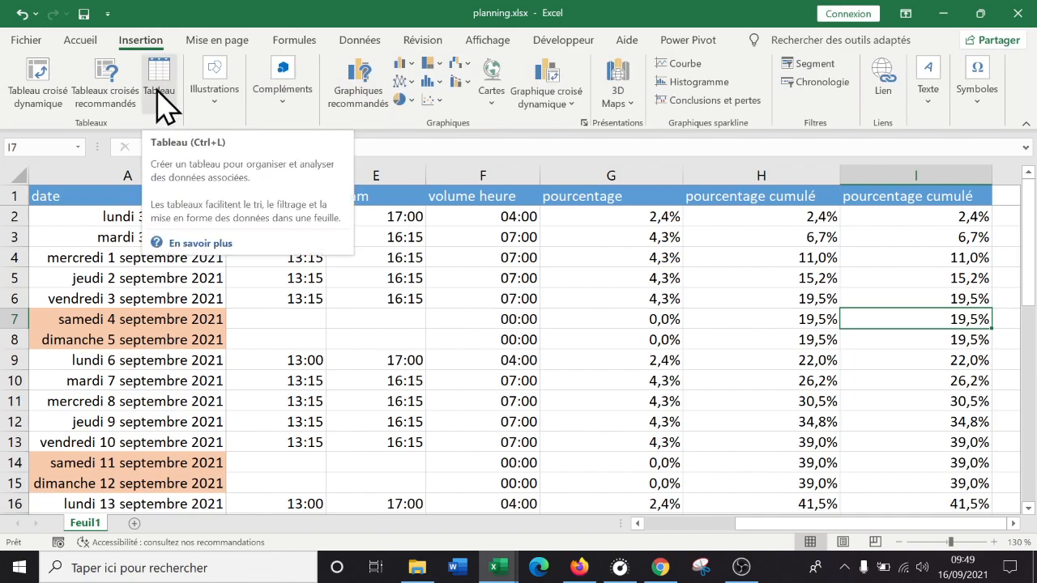
pyautogui.click(895, 220)
pyautogui.click(792, 217)
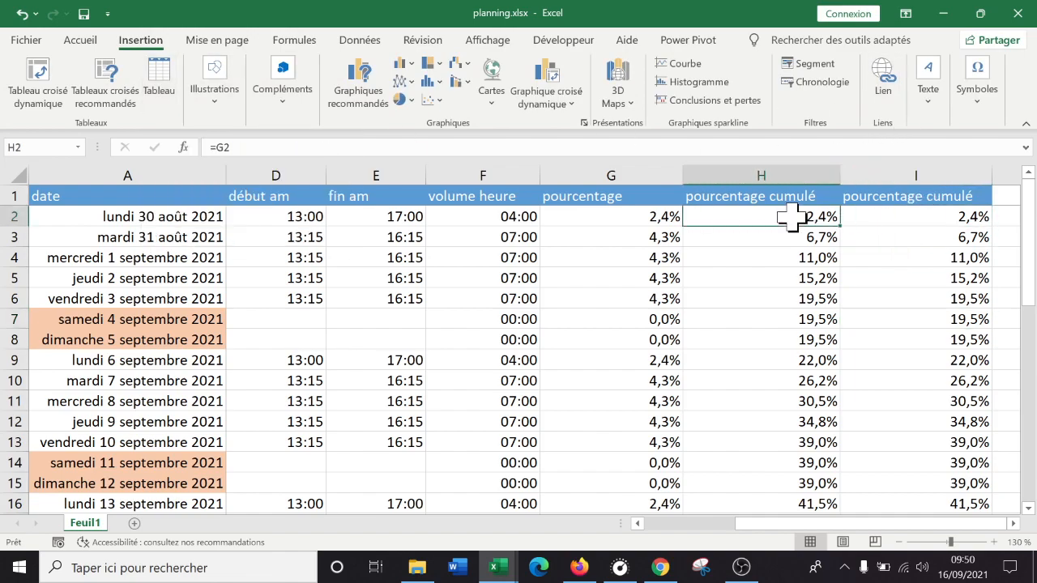
pyautogui.doubleClick(792, 217)
pyautogui.doubleClick(800, 238)
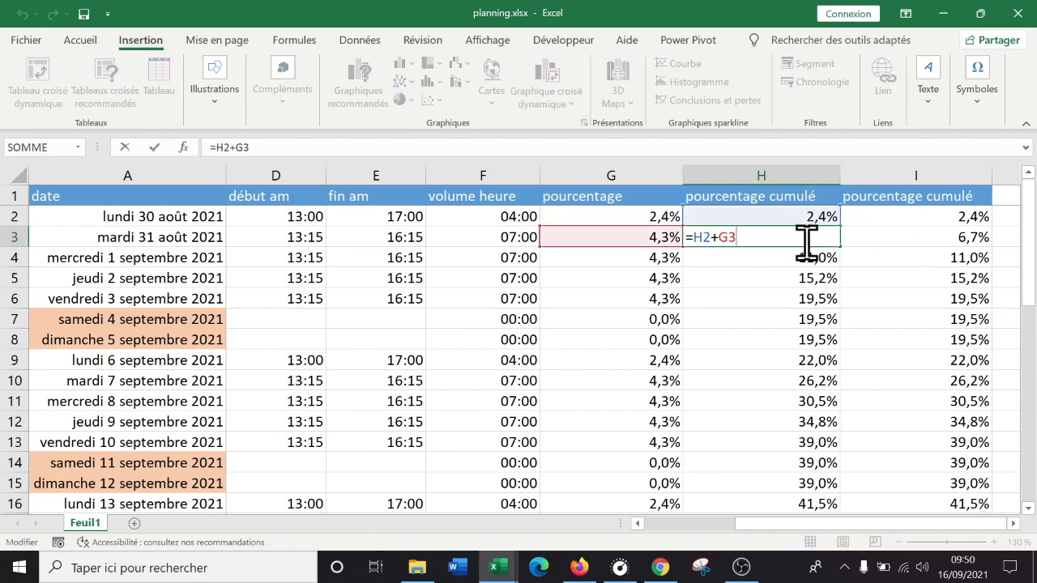